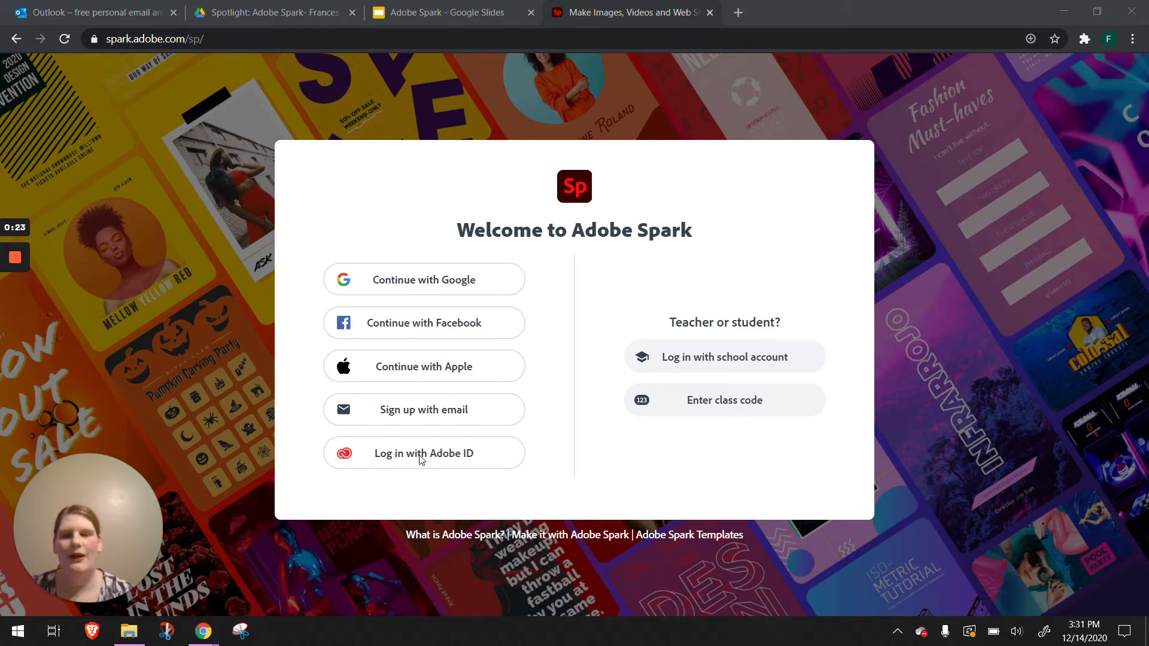
Step: Sign in with an Adobe ID, choosing the company or school account and submitting the prefilled credentials
{"action": "left_click", "coordinate": [462, 461]}
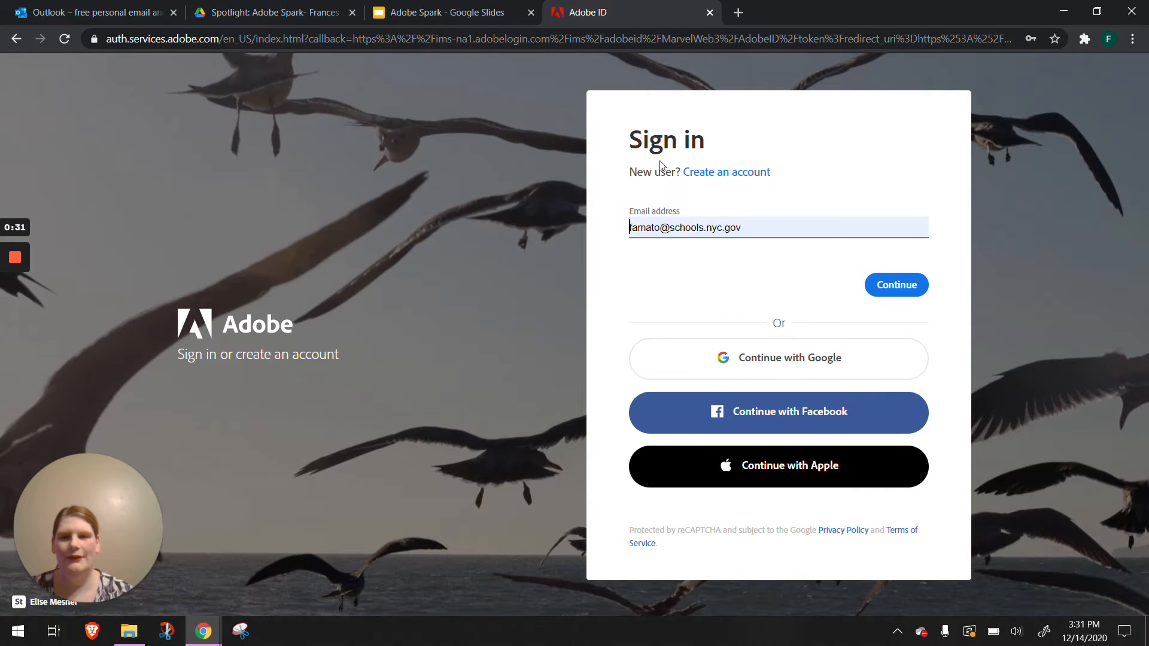
{"action": "left_click", "coordinate": [894, 289]}
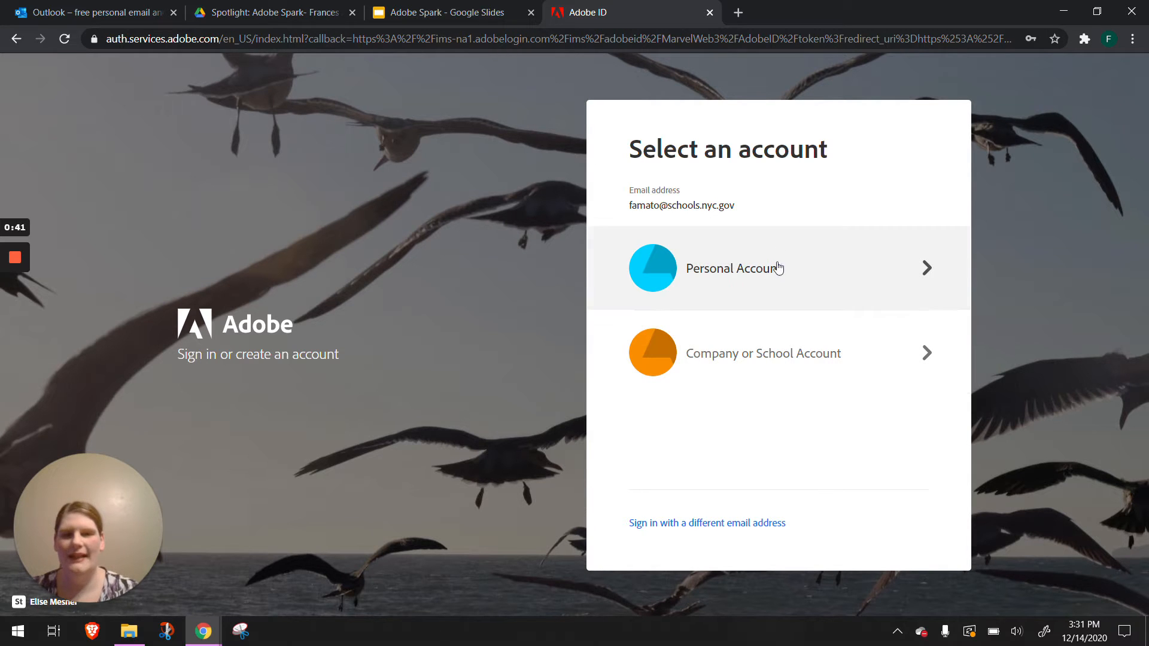
{"action": "left_click", "coordinate": [825, 353]}
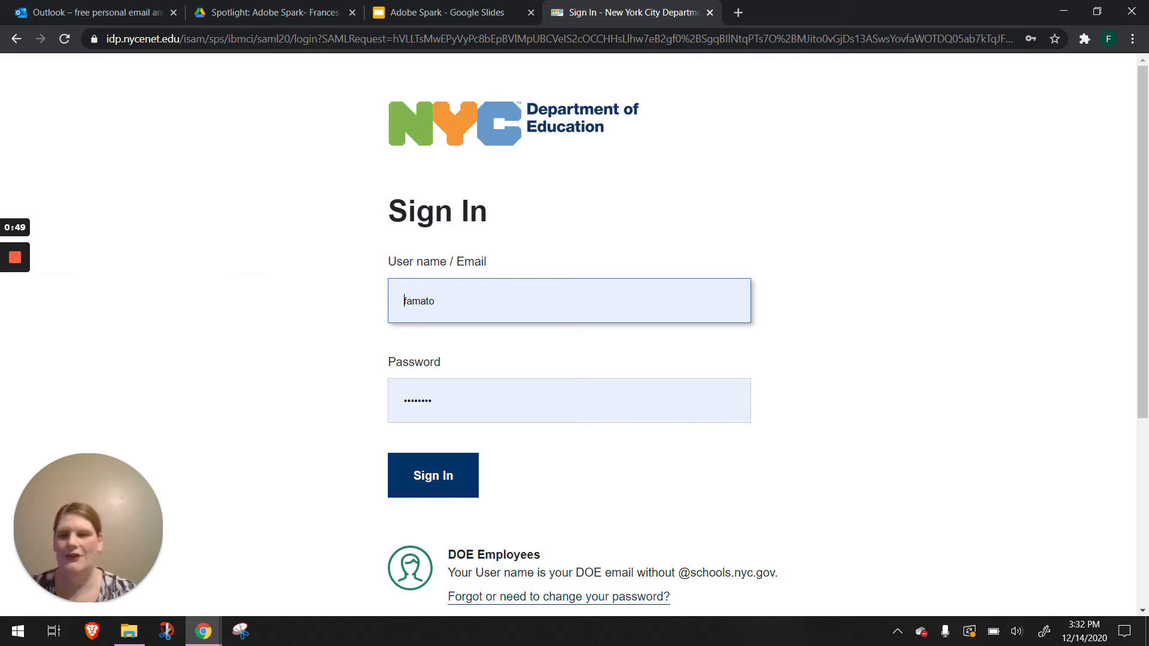
{"action": "left_click", "coordinate": [439, 473]}
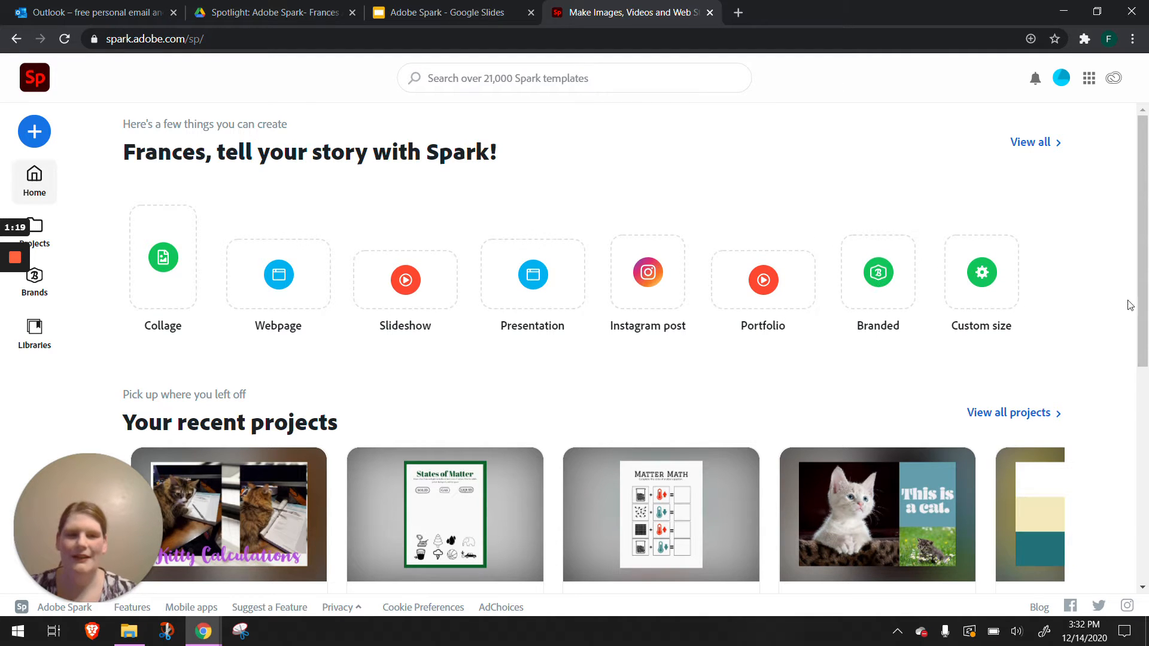
Step: Look through the recent projects on the home page and open the full collection of classroom templates
{"action": "left_click_drag", "start_coordinate": [1147, 208], "coordinate": [1147, 316]}
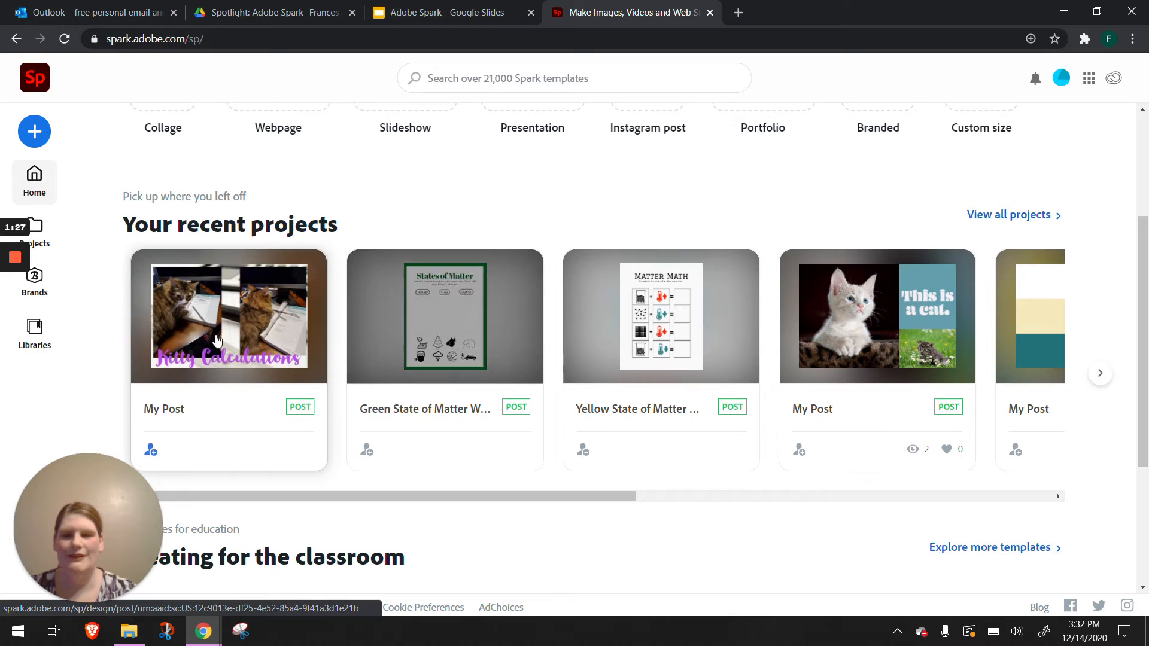
{"action": "left_click", "coordinate": [541, 499]}
{"action": "left_click_drag", "start_coordinate": [541, 496], "coordinate": [436, 521]}
{"action": "left_click_drag", "start_coordinate": [1146, 299], "coordinate": [1146, 419]}
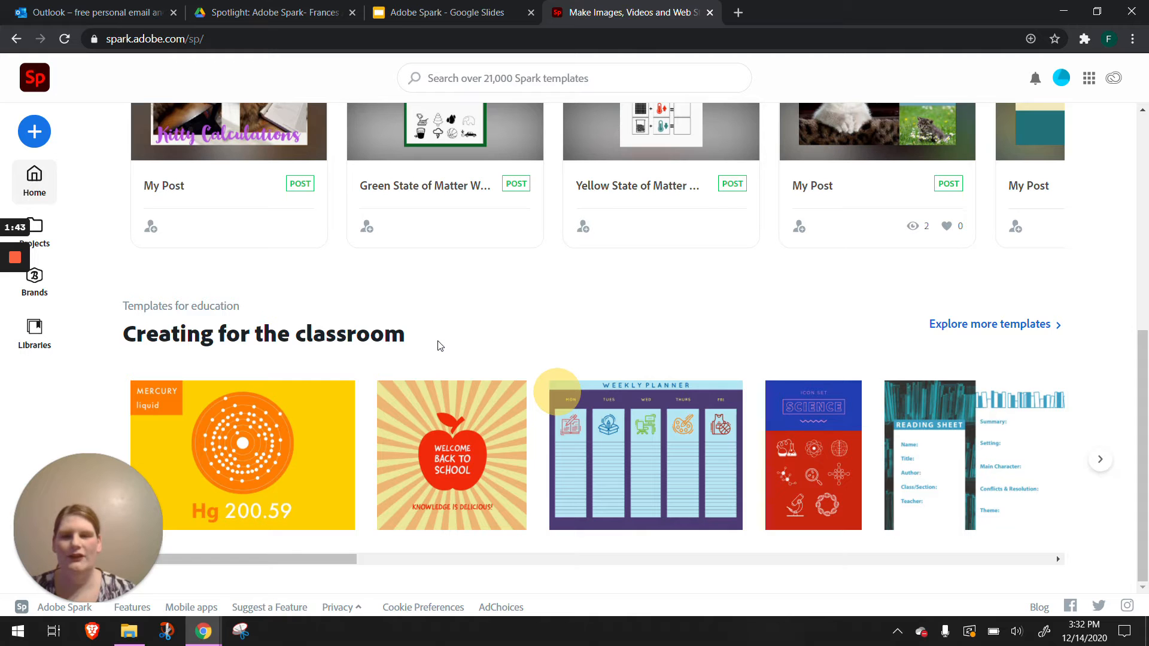
{"action": "left_click", "coordinate": [1022, 334]}
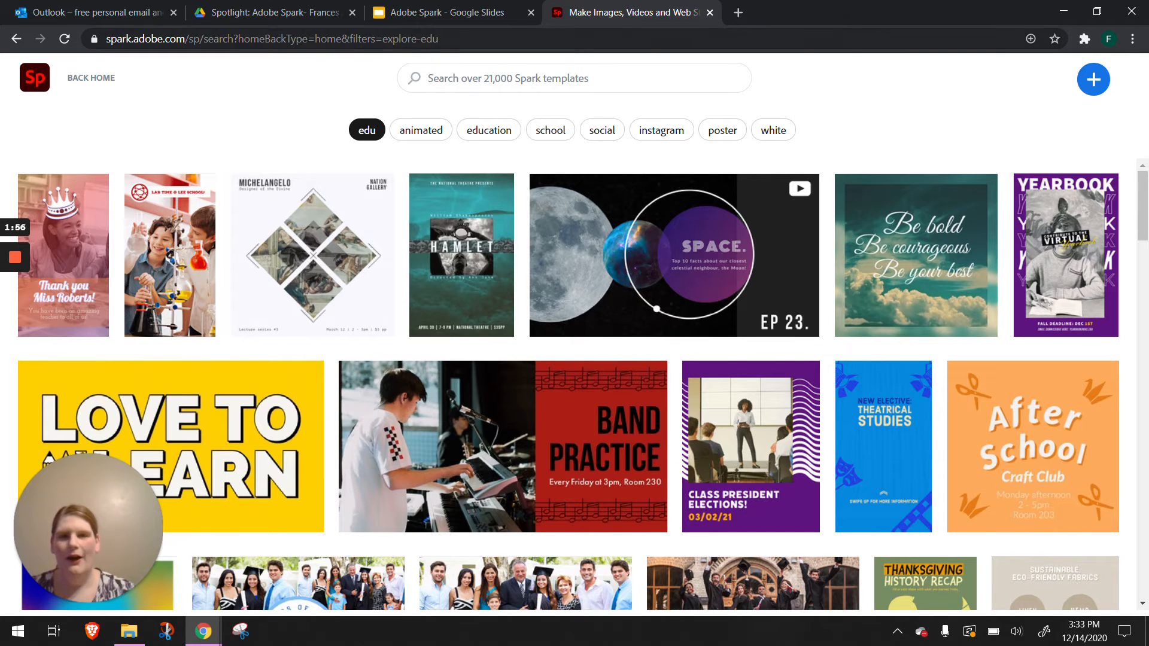
Step: Search the education templates for "ela" and browse the edu category instead
{"action": "left_click", "coordinate": [574, 67]}
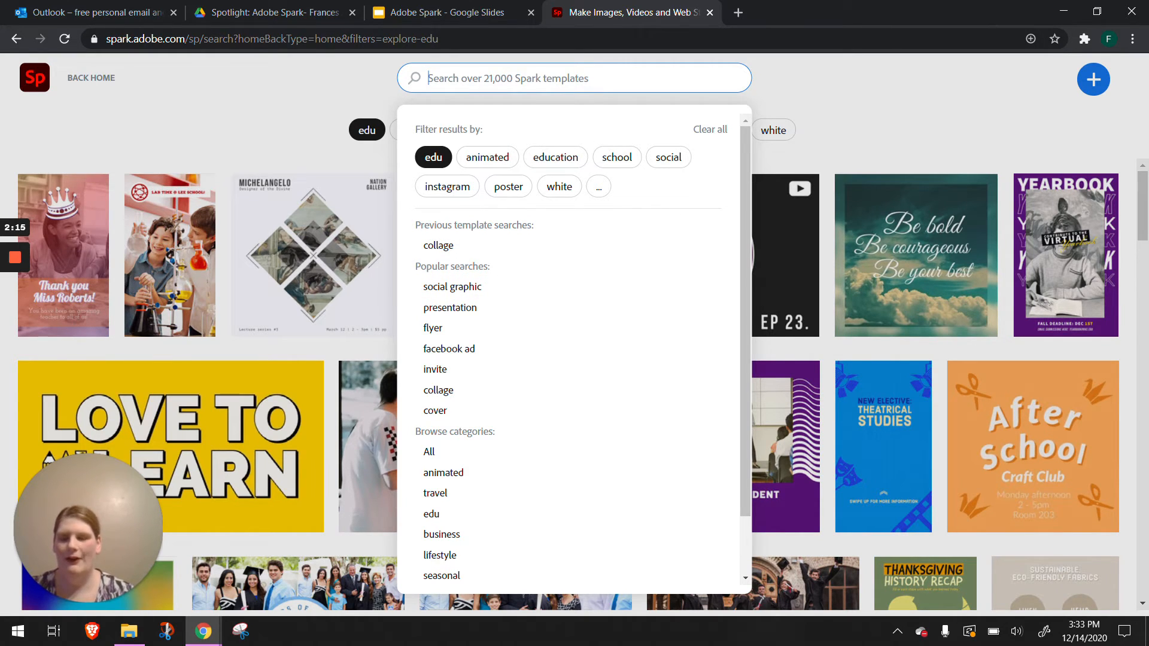
{"action": "type", "text": "ela"}
{"action": "key", "text": "Return"}
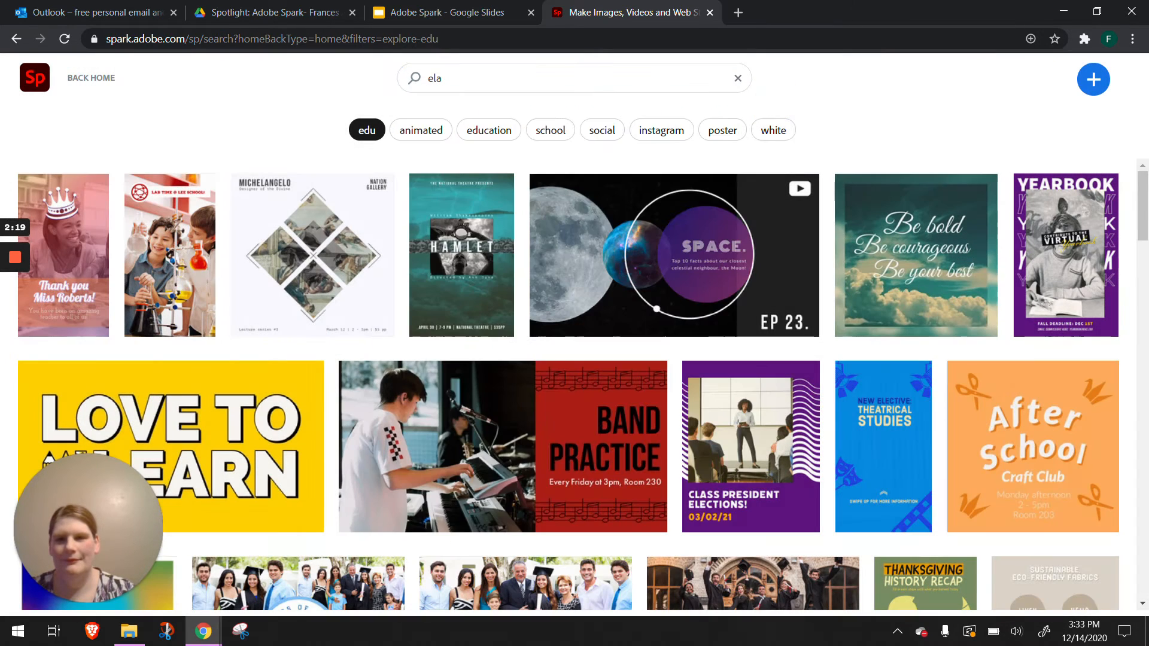
{"action": "left_click", "coordinate": [542, 71]}
{"action": "key", "text": "Return"}
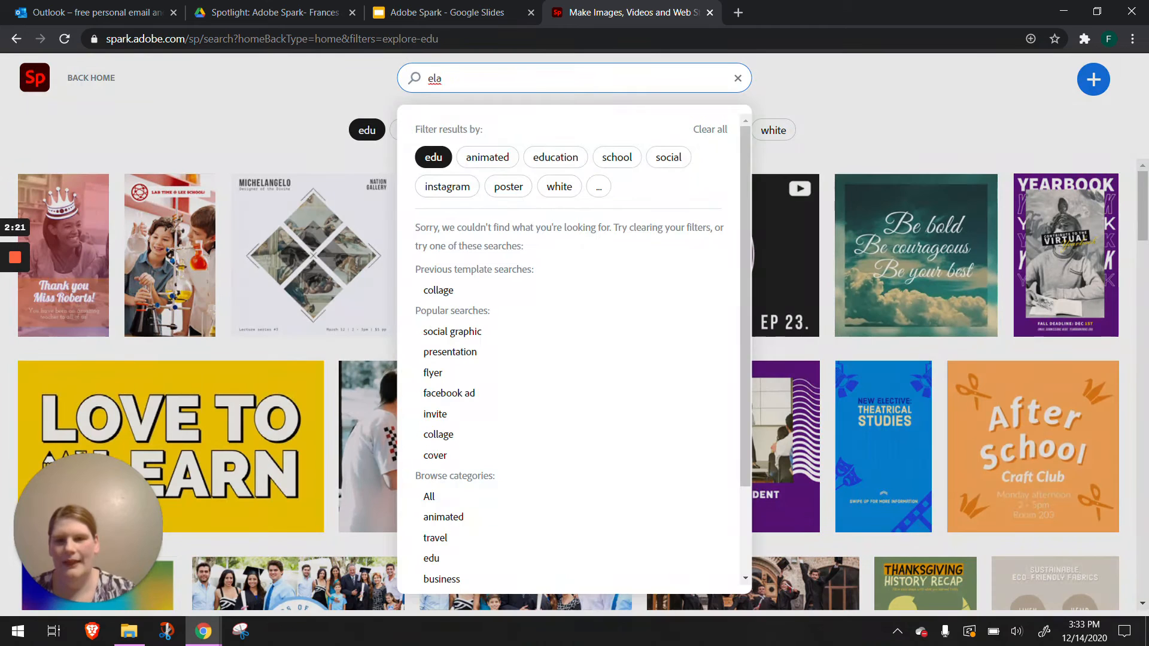
{"action": "left_click_drag", "start_coordinate": [744, 175], "coordinate": [743, 341]}
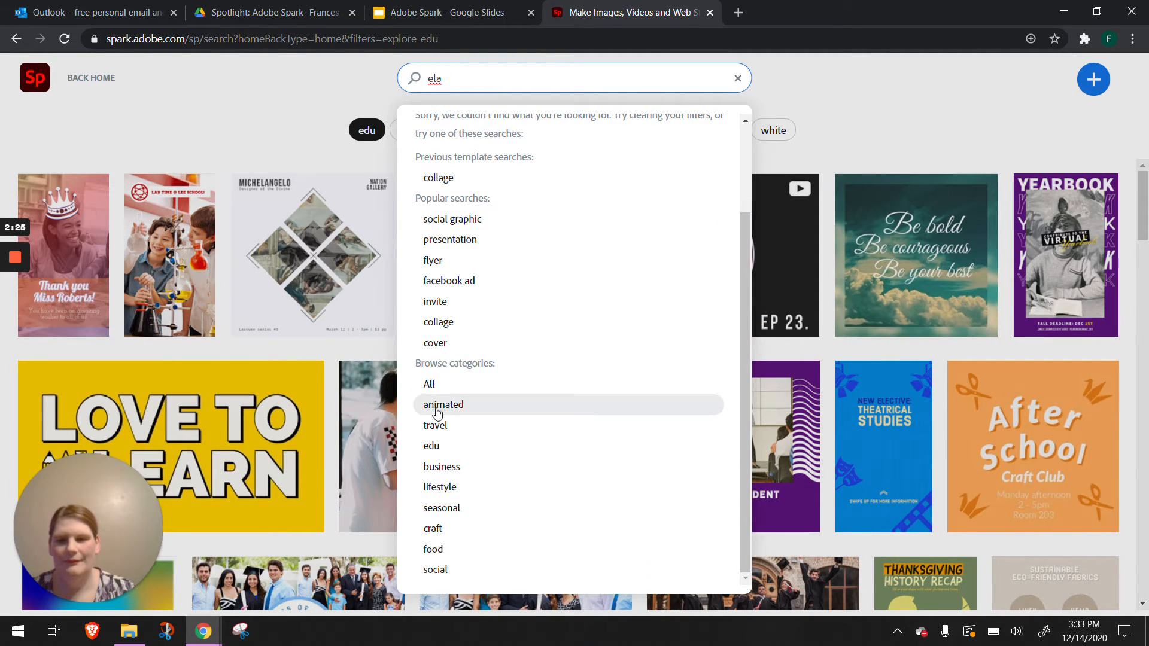
{"action": "left_click", "coordinate": [439, 446]}
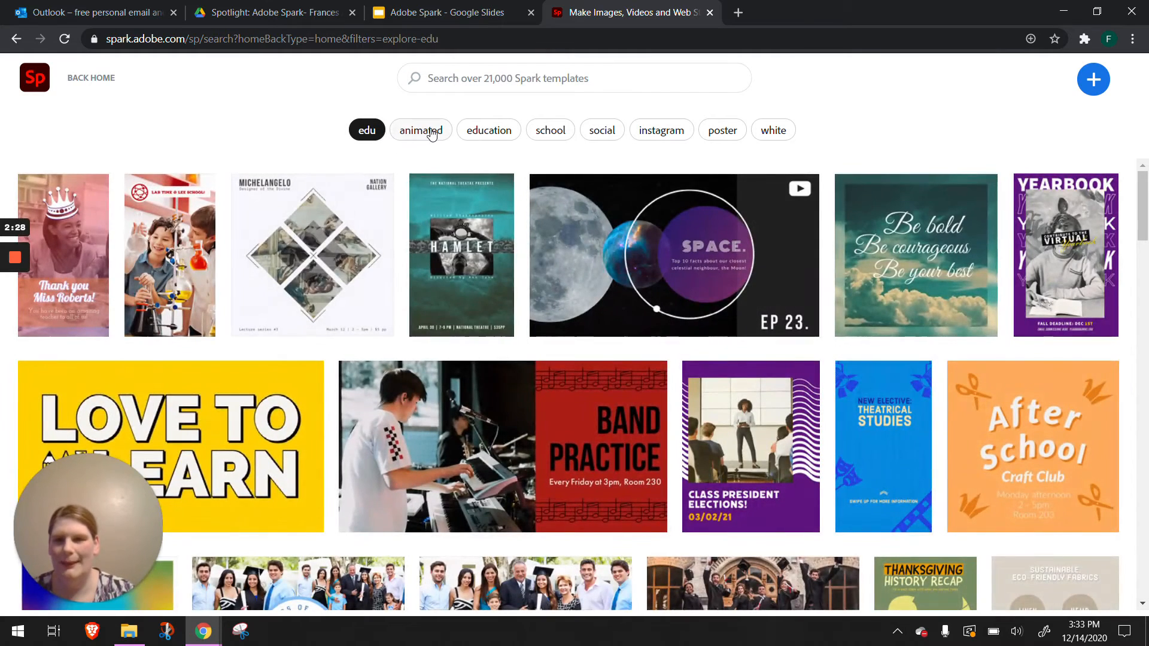
Step: Filter the templates by animated and instagram, and clear all active filters including edu
{"action": "left_click", "coordinate": [431, 130]}
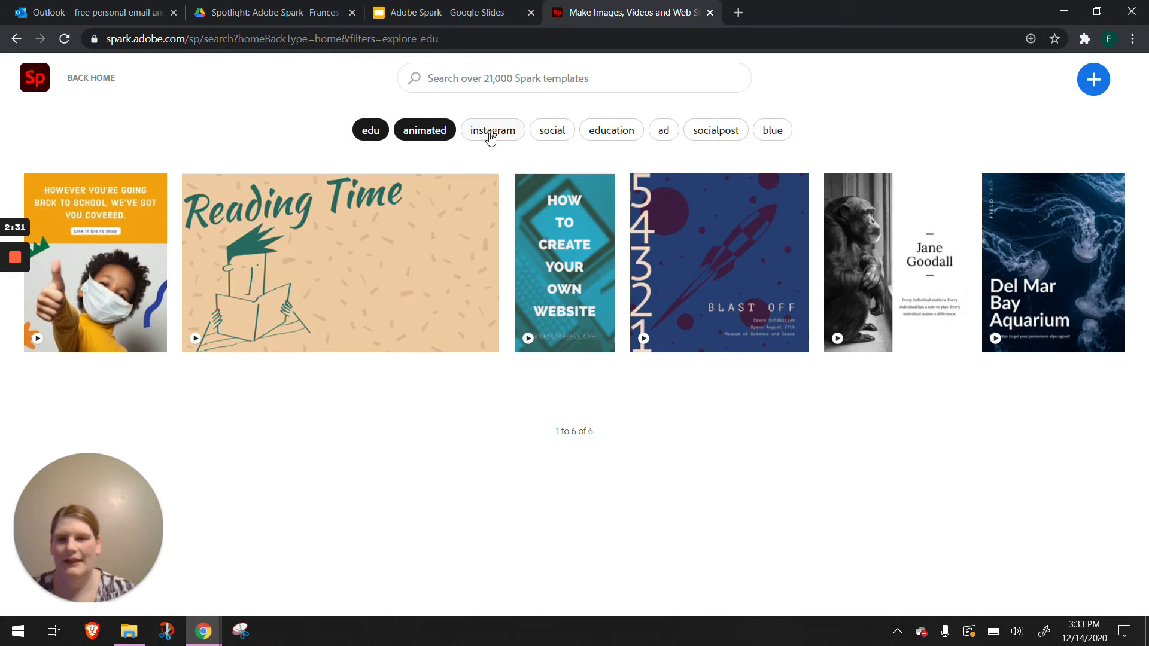
{"action": "left_click", "coordinate": [490, 136]}
{"action": "left_click", "coordinate": [548, 138]}
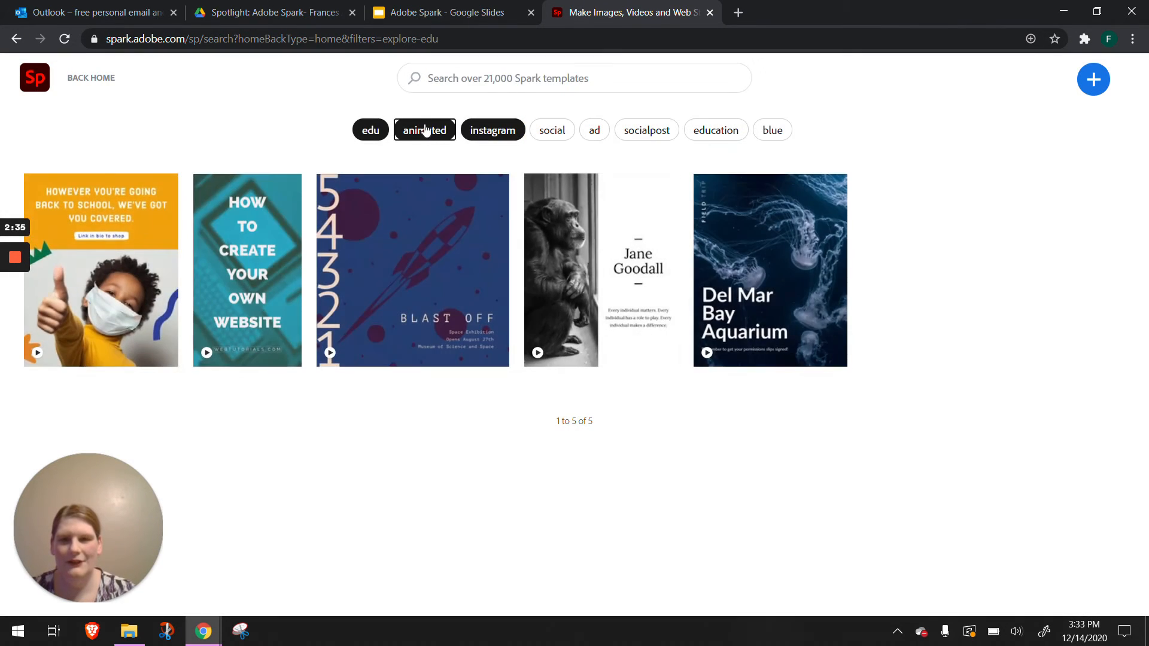
{"action": "left_click", "coordinate": [426, 130]}
{"action": "left_click", "coordinate": [359, 131]}
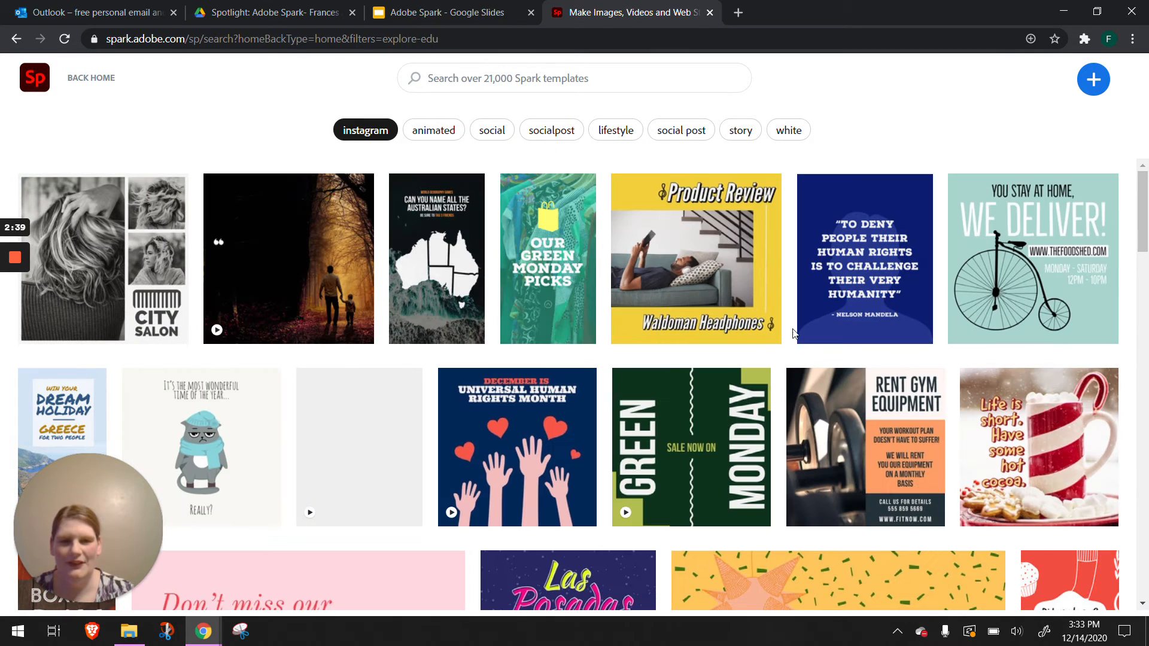
{"action": "left_click", "coordinate": [365, 128]}
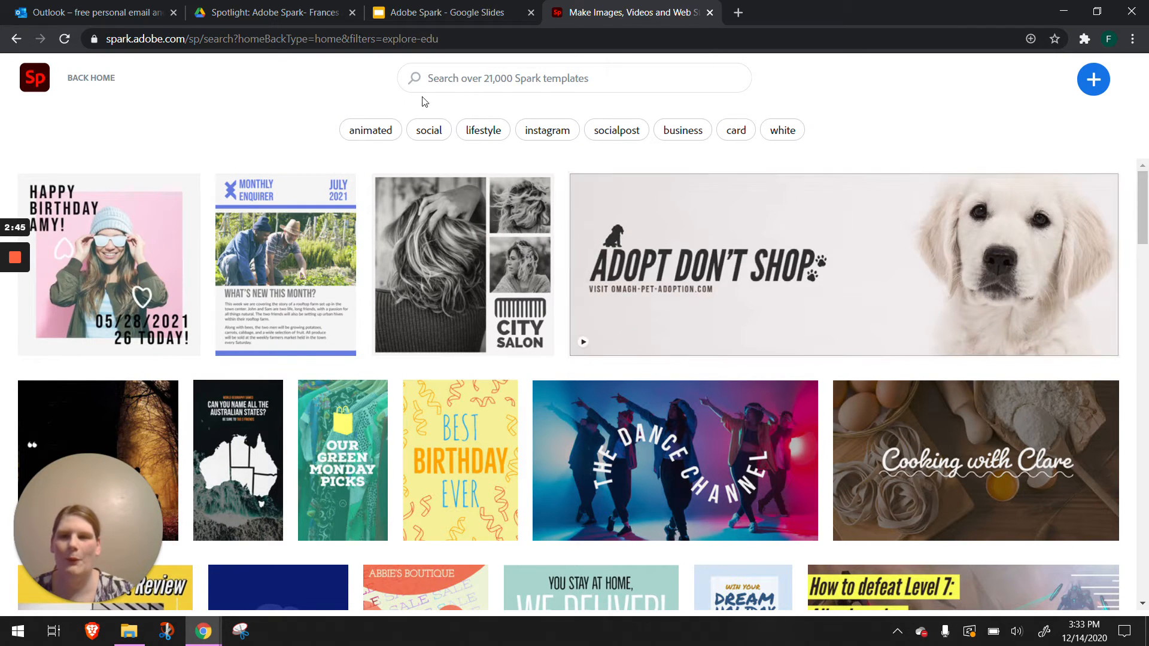
Step: View the project types available for a new creation and return to the home page
{"action": "left_click", "coordinate": [1094, 81]}
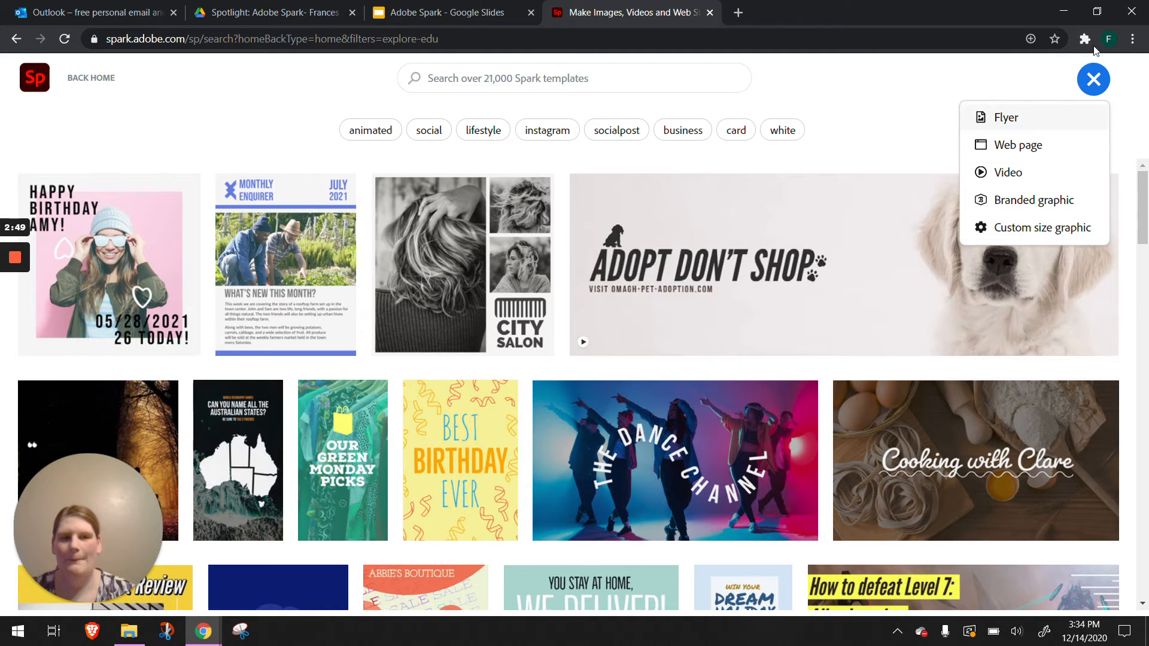
{"action": "key", "text": "Escape"}
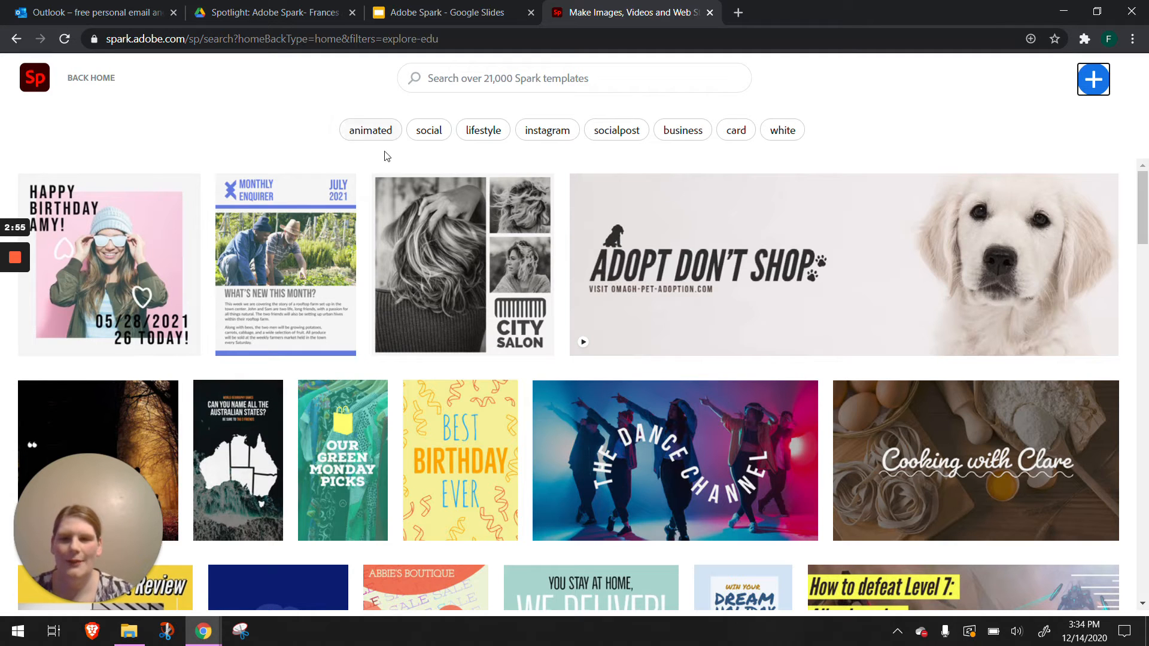
{"action": "left_click", "coordinate": [106, 77]}
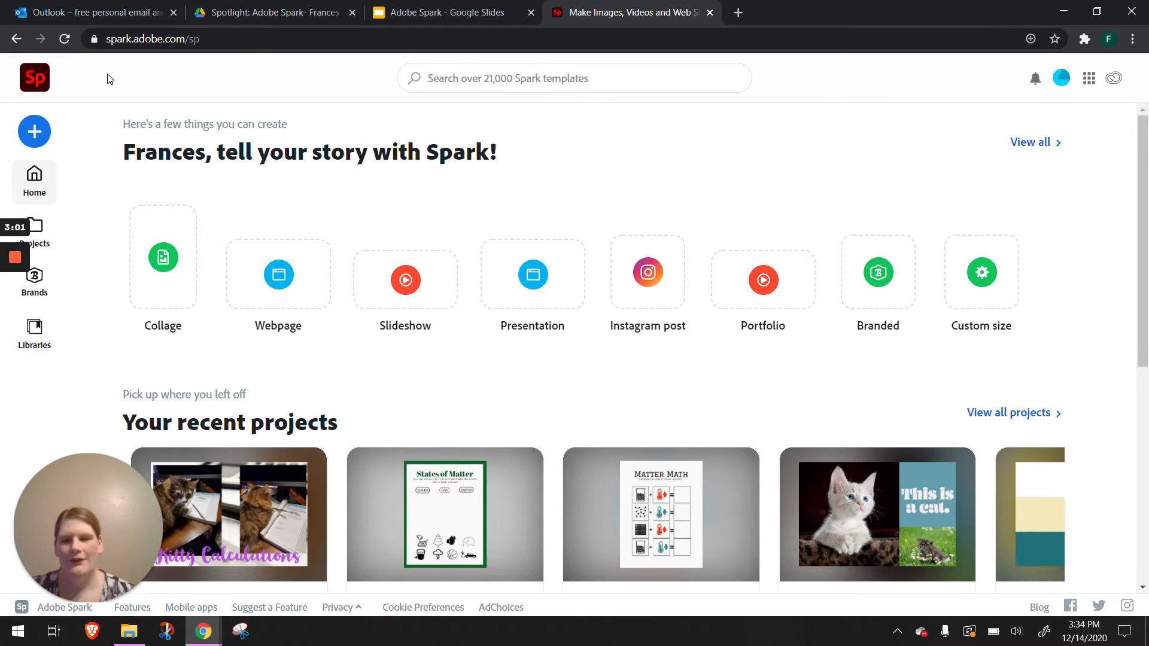
Step: Create a square collage from the free photo of a lone tree in purple sunset water
{"action": "left_click", "coordinate": [157, 261]}
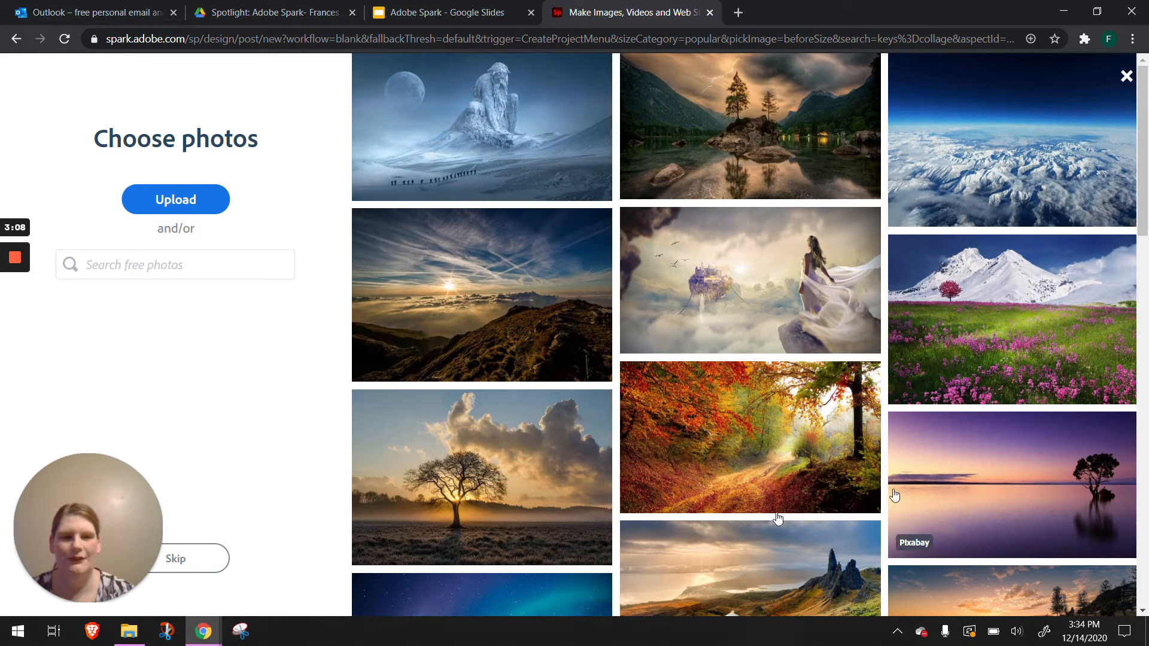
{"action": "left_click", "coordinate": [1015, 505]}
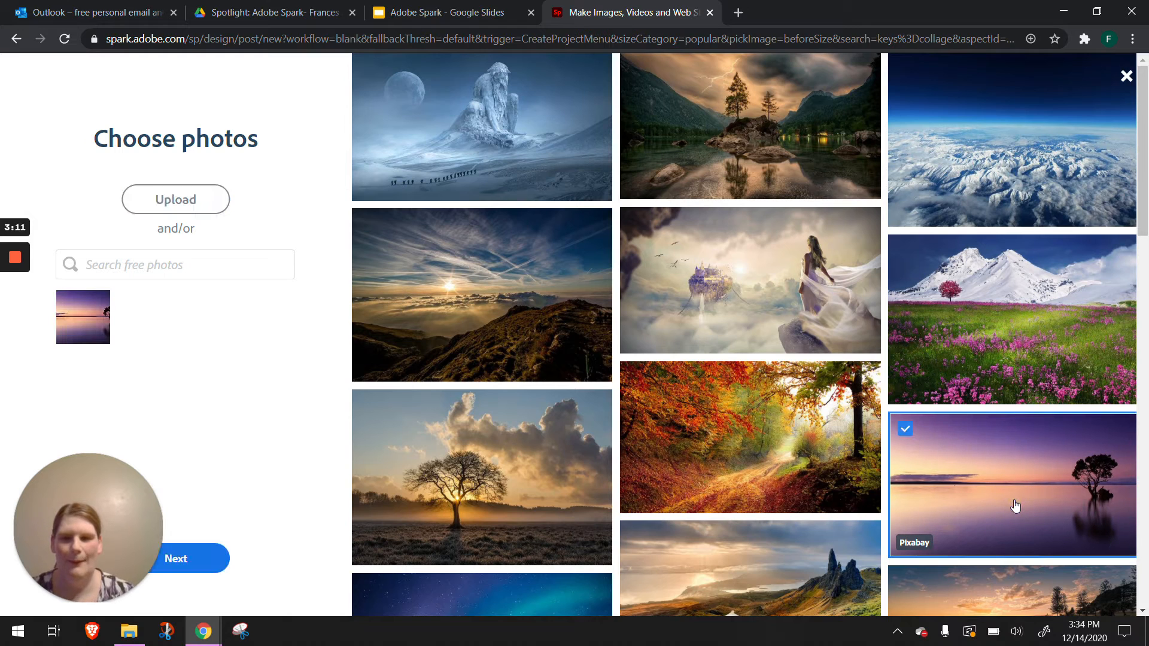
{"action": "left_click", "coordinate": [204, 551]}
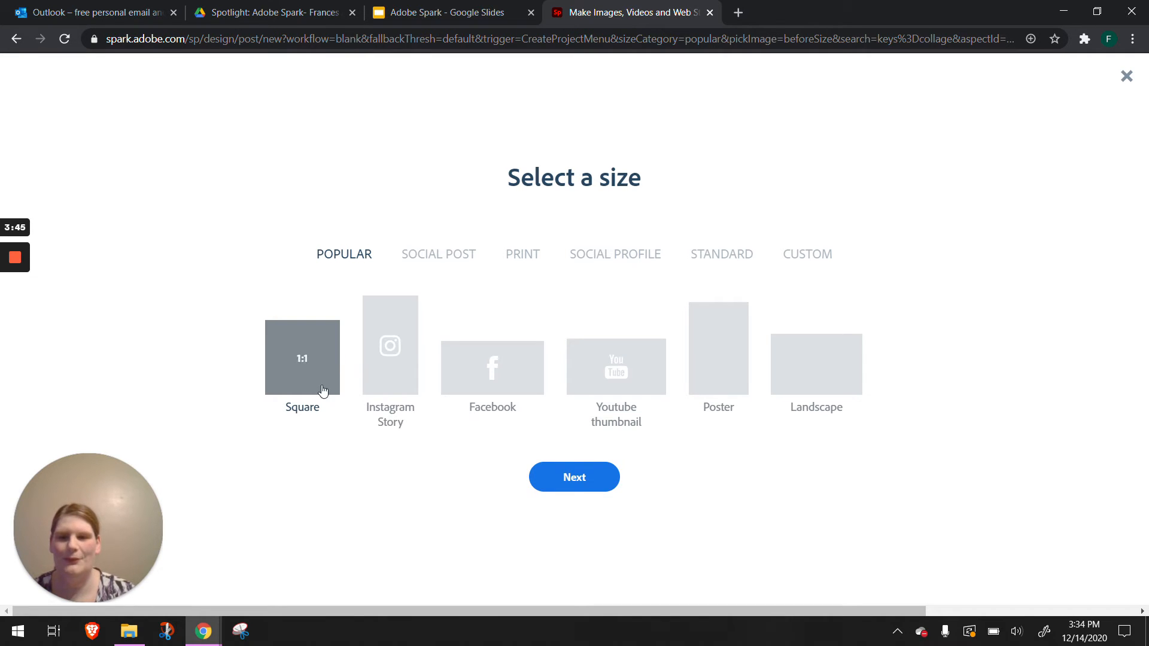
{"action": "left_click", "coordinate": [574, 487]}
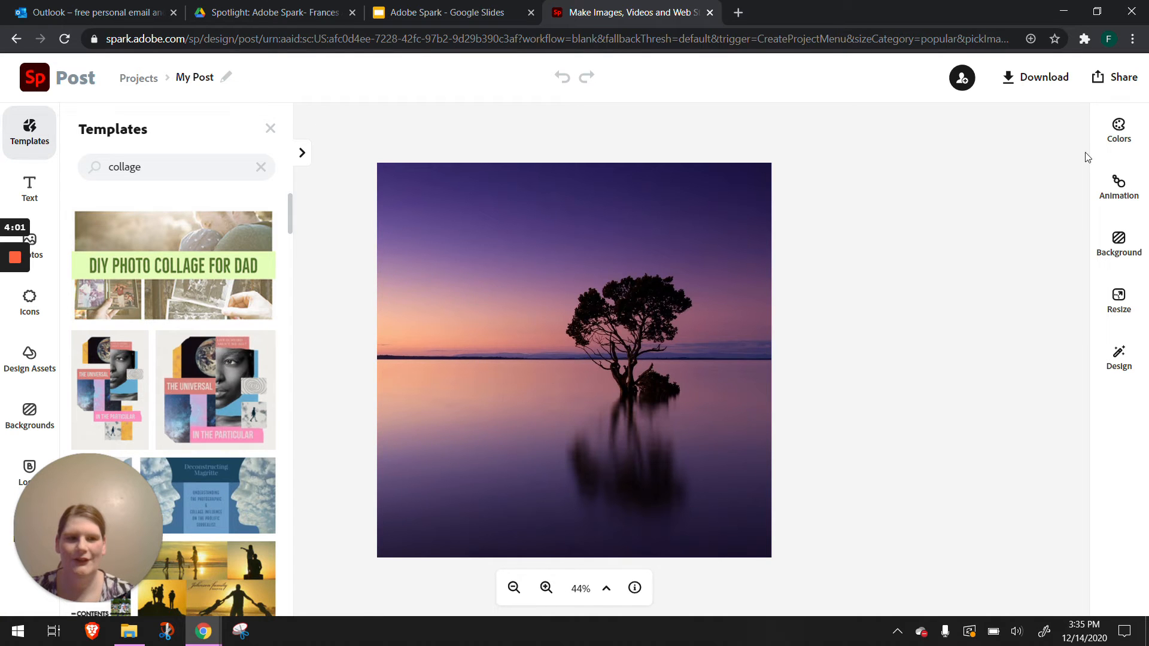
Step: Examine the colour, animation, background and resize options for the collage
{"action": "left_click", "coordinate": [1129, 131]}
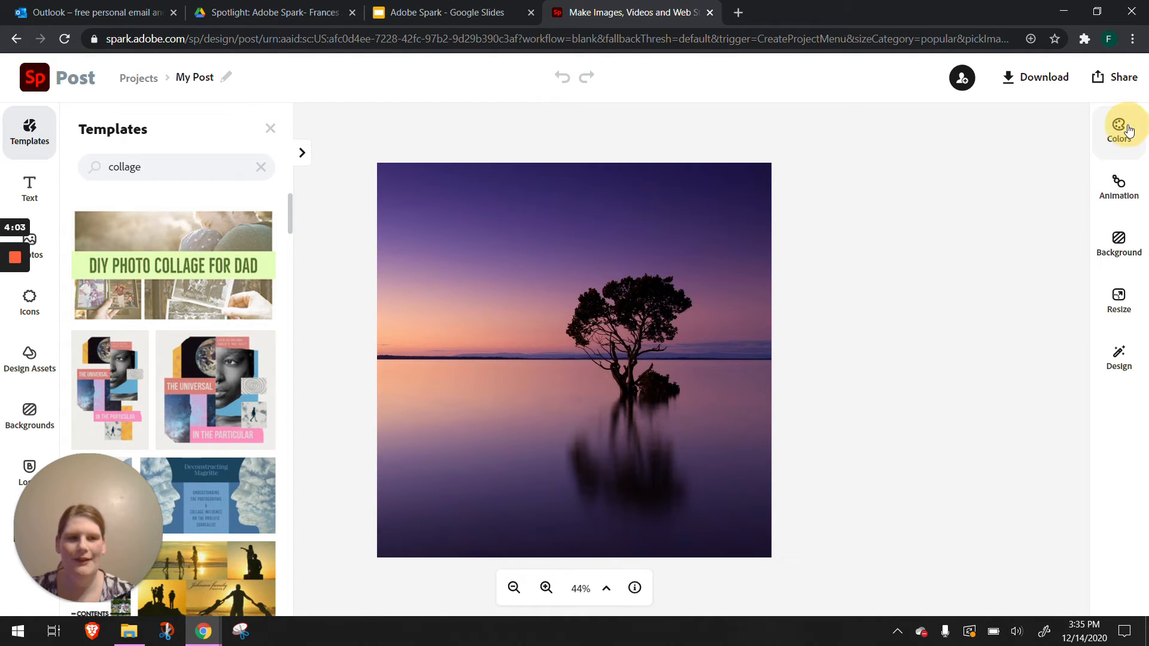
{"action": "left_click", "coordinate": [1127, 186]}
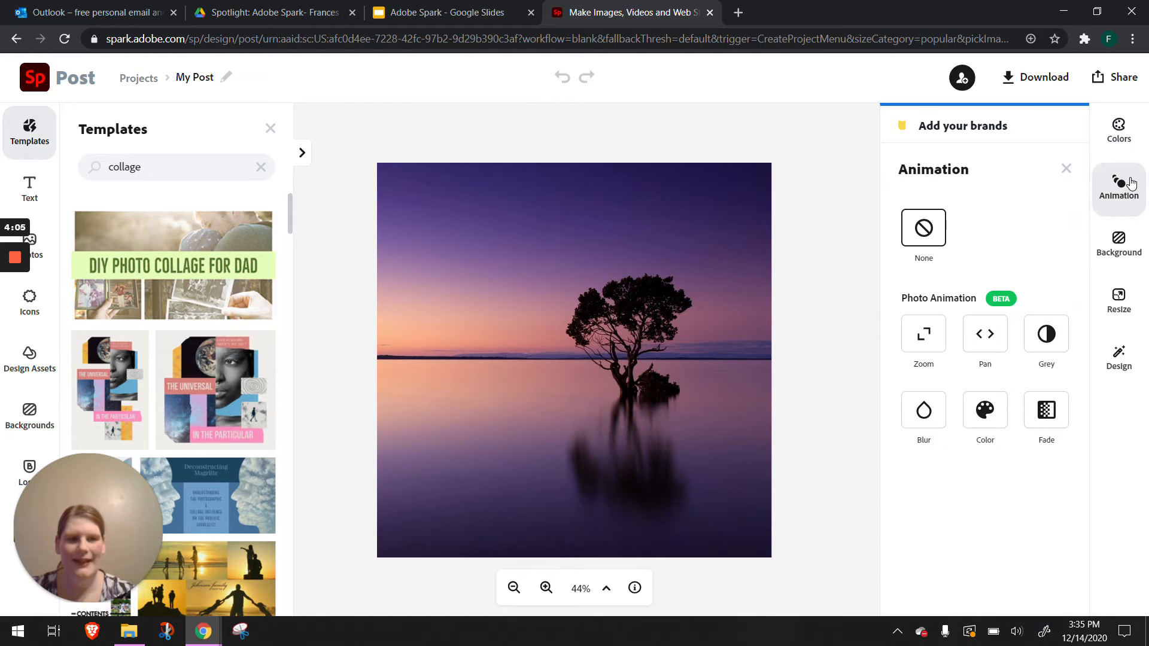
{"action": "left_click", "coordinate": [1124, 251]}
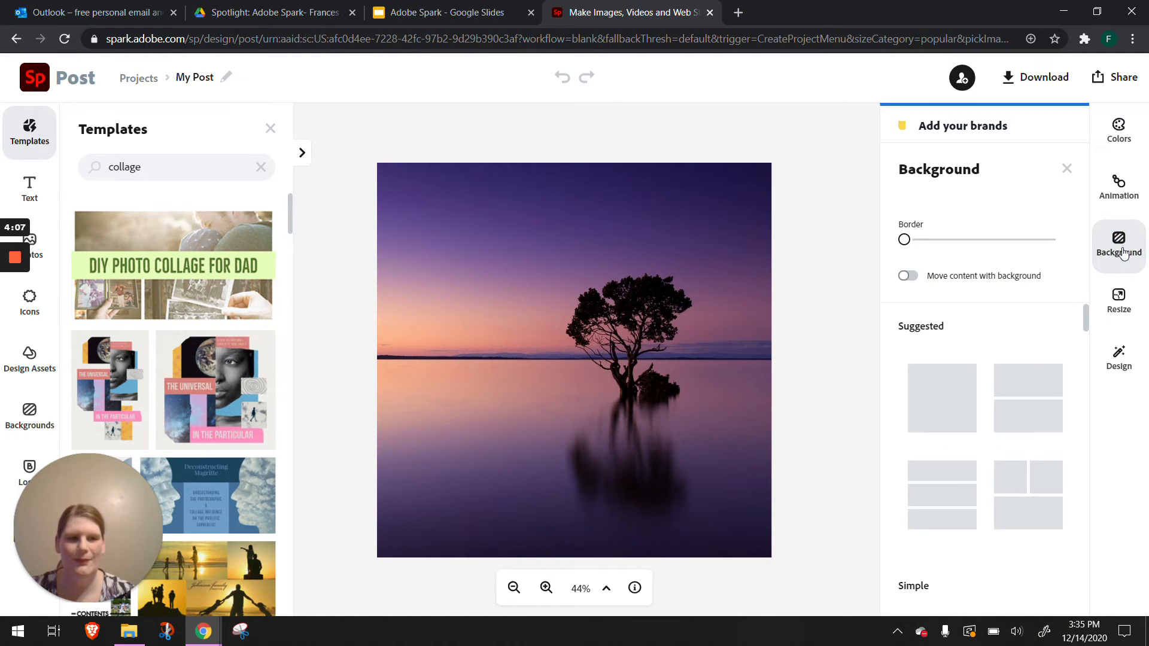
{"action": "left_click", "coordinate": [1123, 295]}
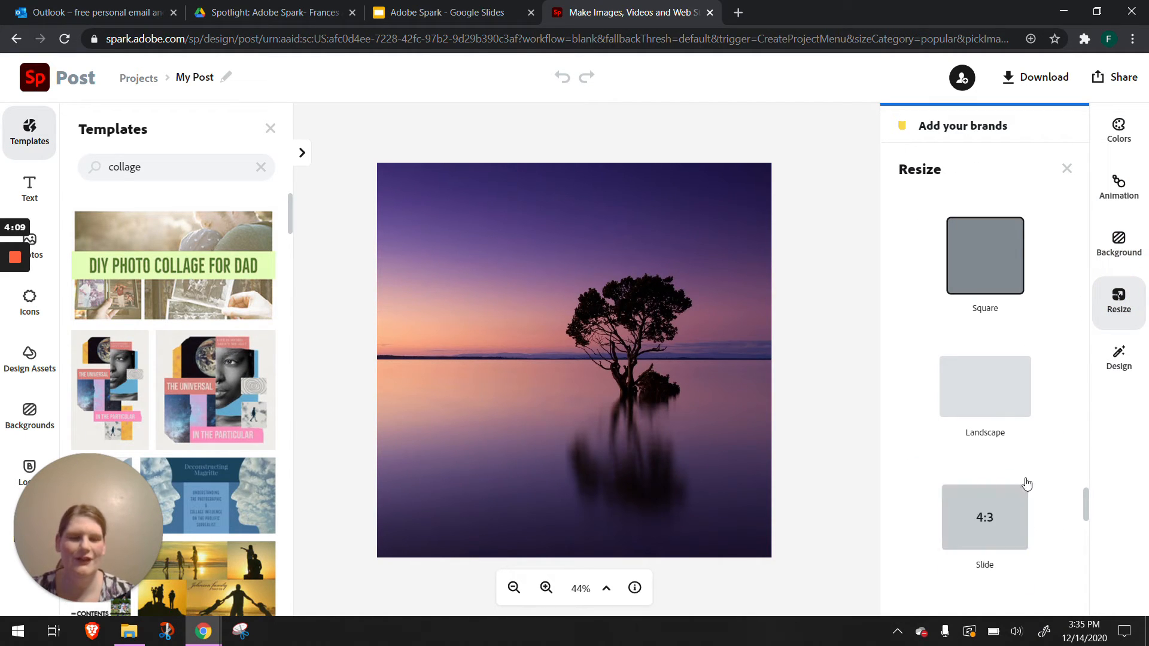
Step: Apply the dark "Happy Friendship Day!" design variation to the collage
{"action": "left_click", "coordinate": [1118, 358]}
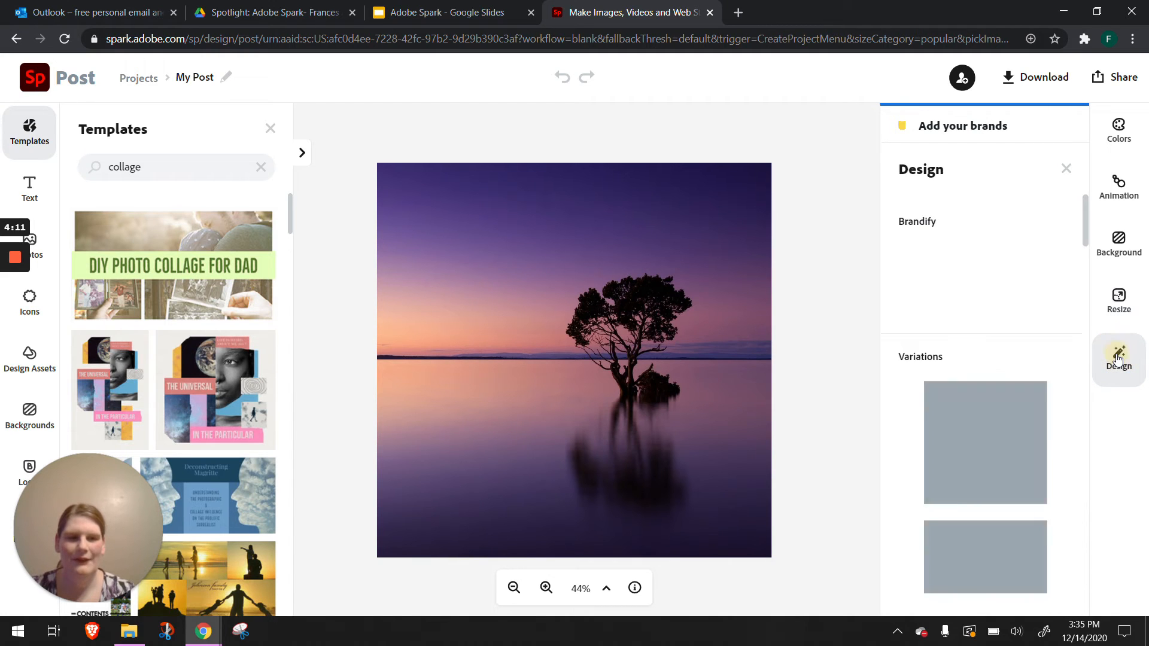
{"action": "left_click_drag", "start_coordinate": [1087, 230], "coordinate": [1087, 535]}
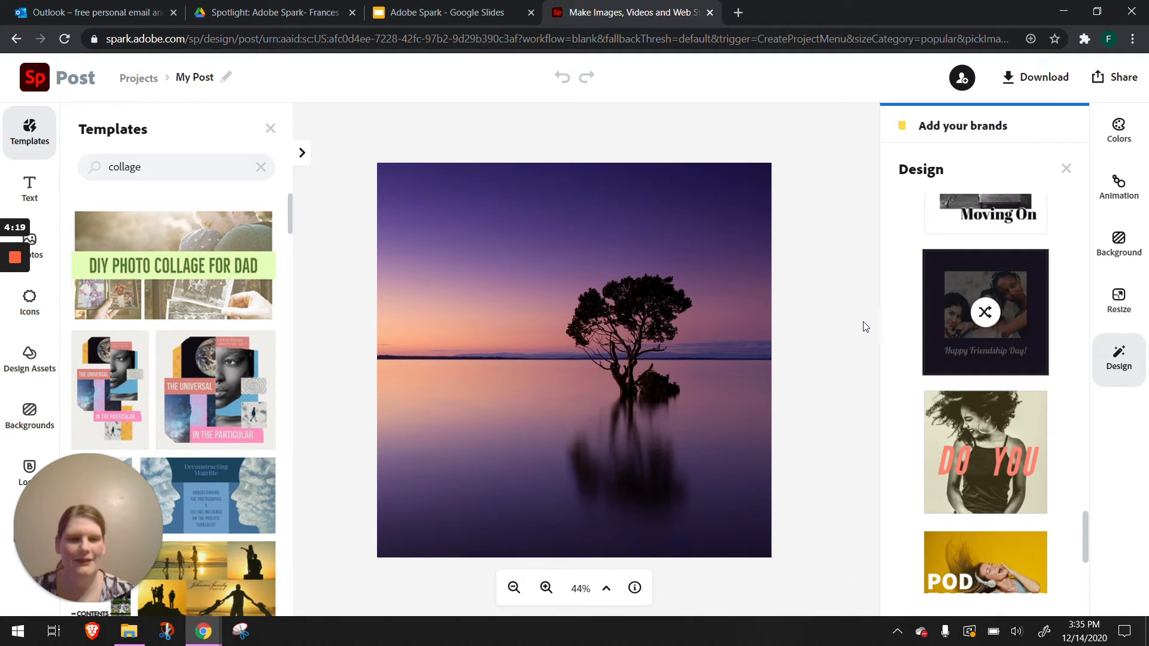
{"action": "left_click", "coordinate": [1002, 335]}
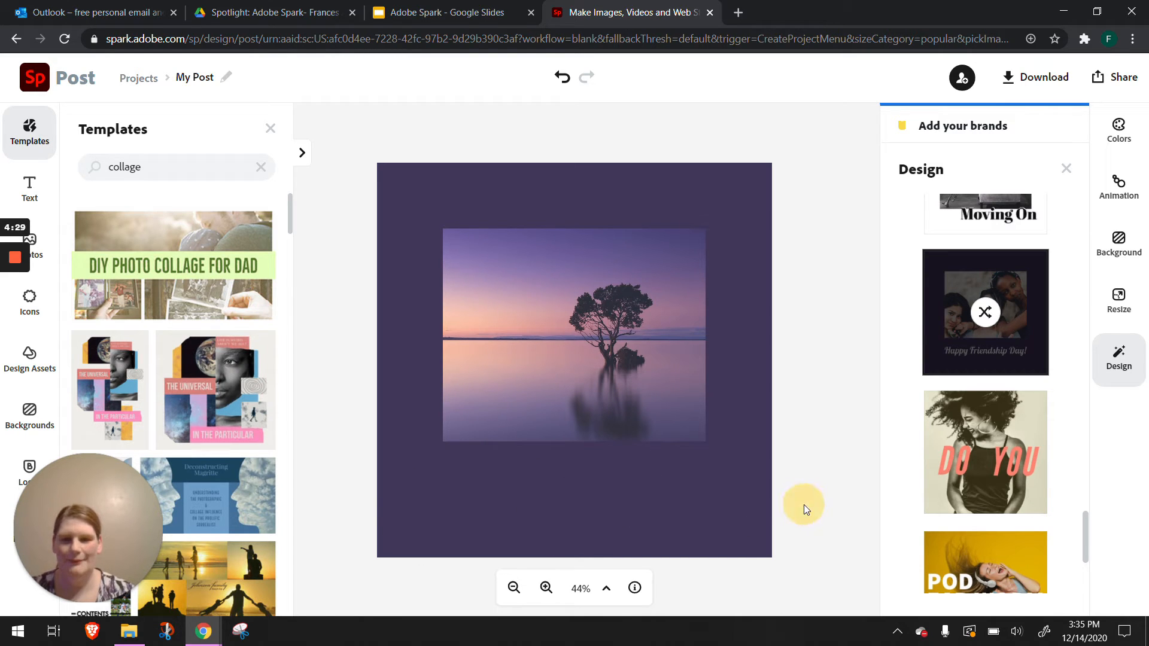
Step: Add a "Happy Holidays!" caption from the "Everything will be okay" text template and shrink it to about size 330 beneath the photo
{"action": "left_click", "coordinate": [30, 189]}
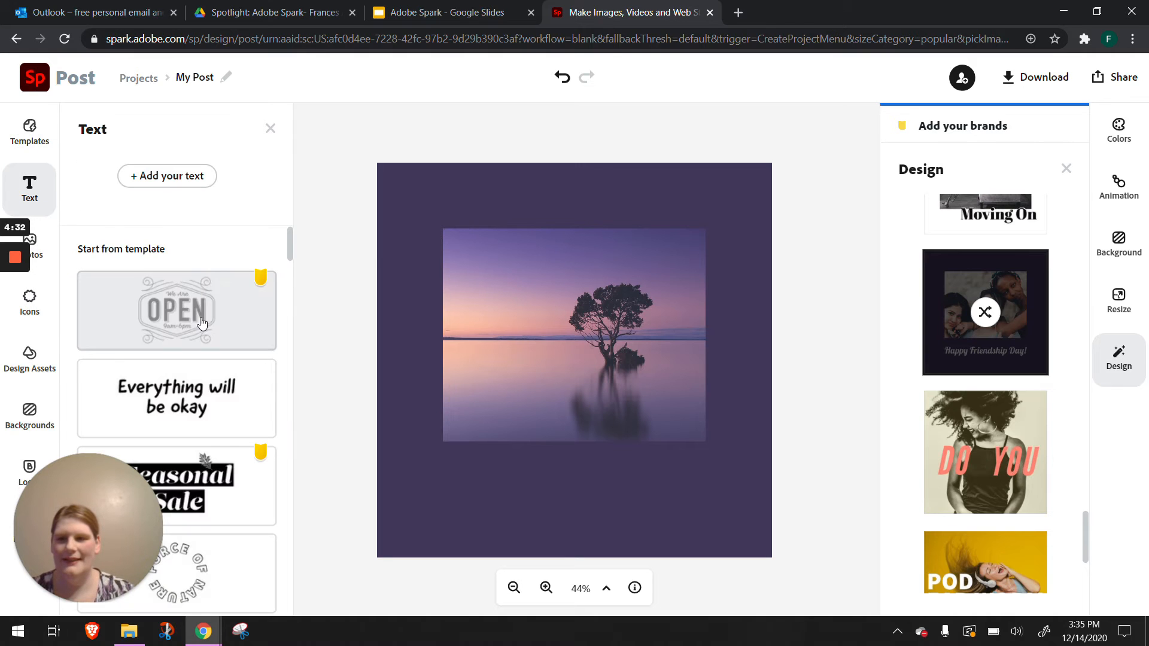
{"action": "left_click", "coordinate": [193, 415]}
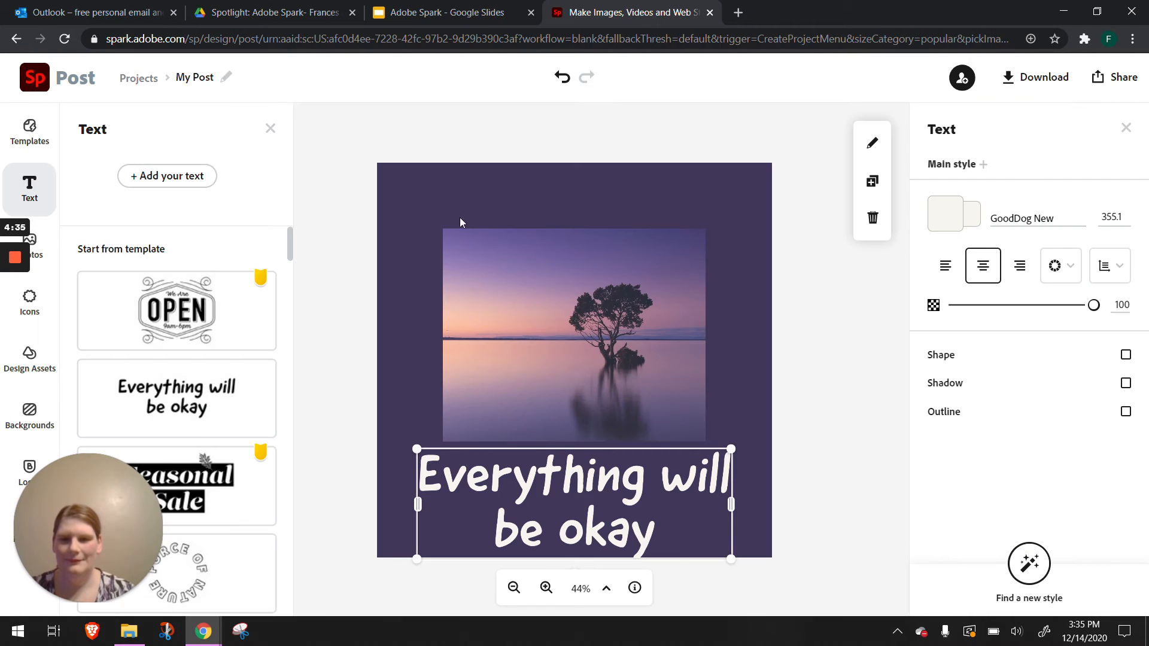
{"action": "left_click", "coordinate": [588, 501]}
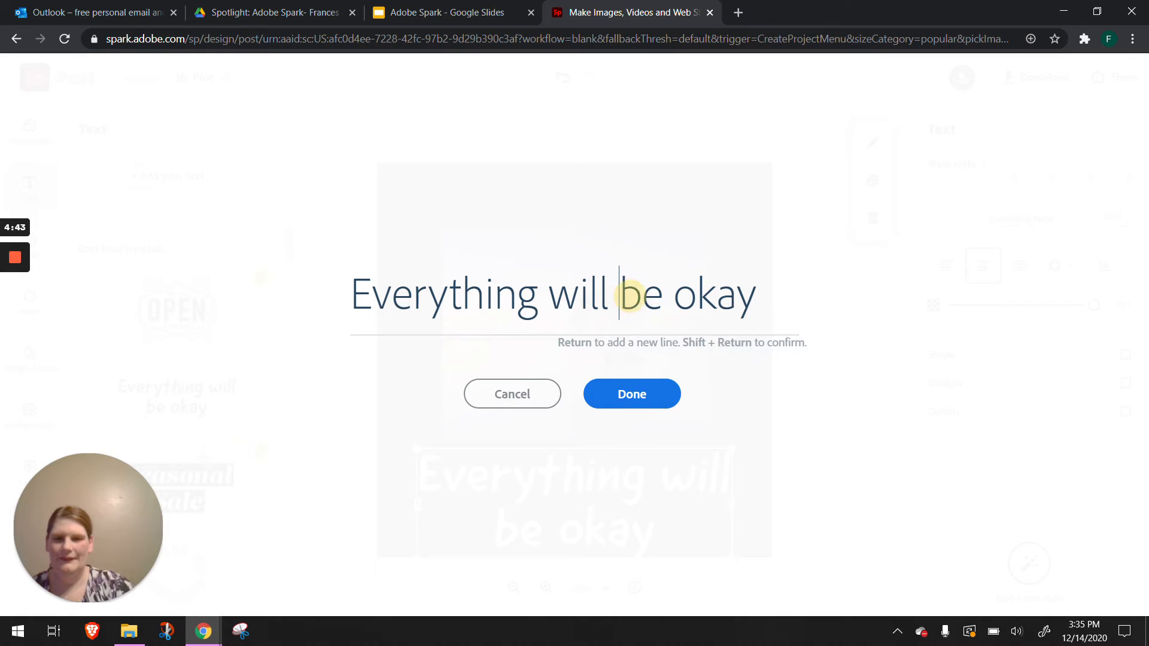
{"action": "triple_click", "coordinate": [632, 297]}
{"action": "type", "text": "Happ"}
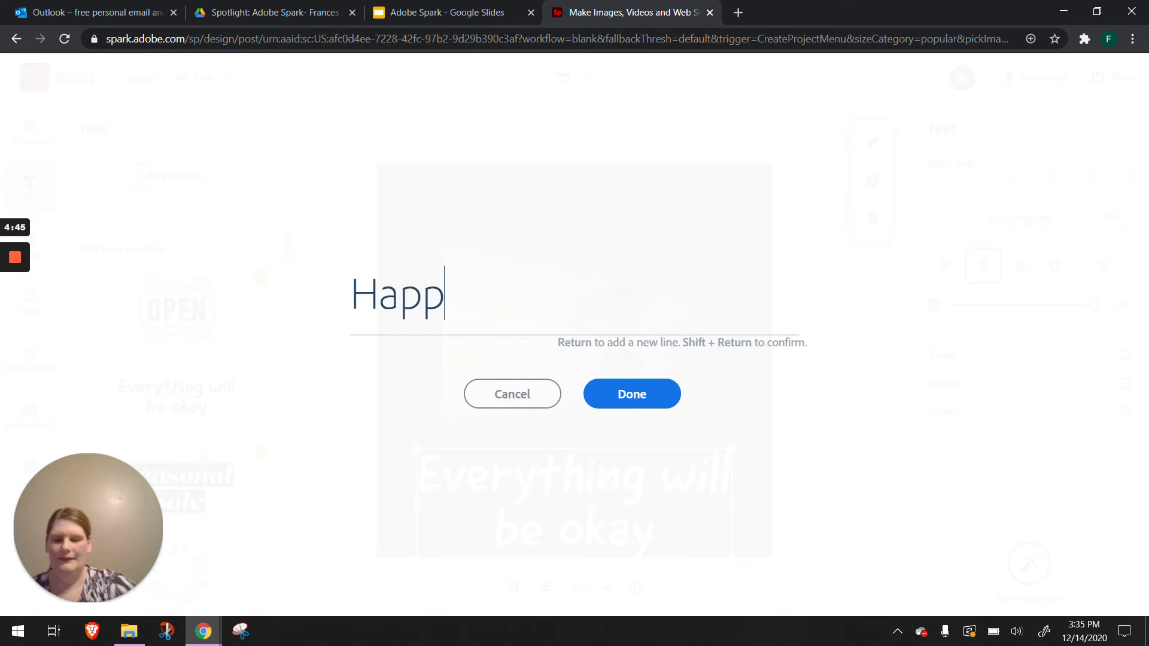
{"action": "type", "text": "y Holidays"}
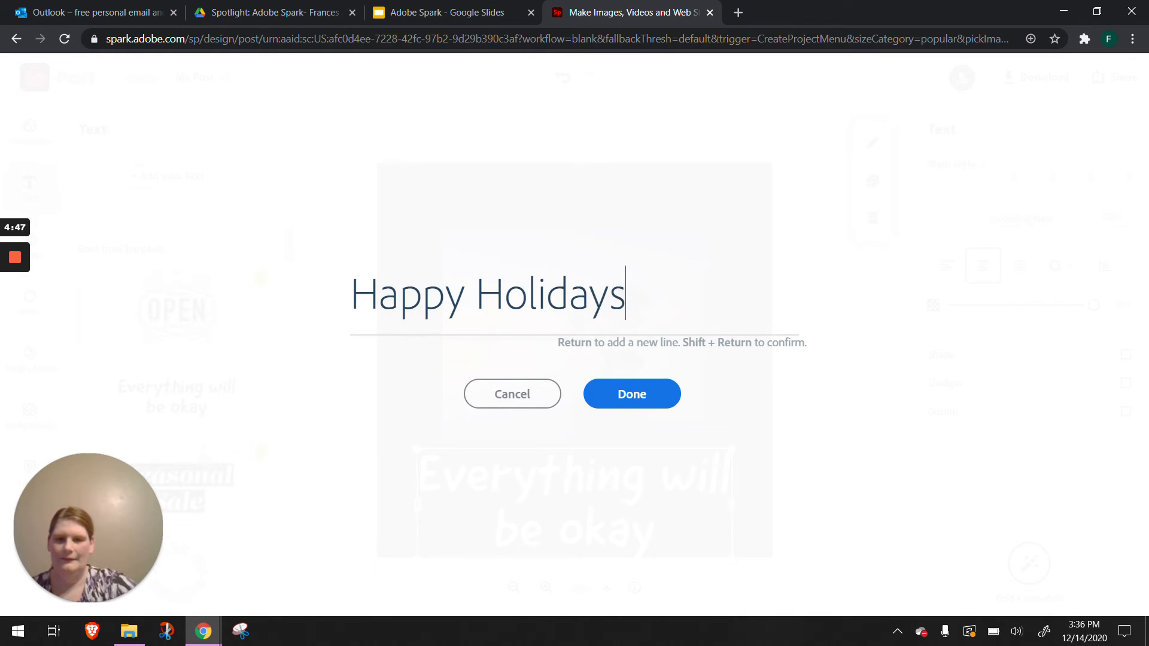
{"action": "type", "text": "!"}
{"action": "left_click", "coordinate": [634, 393]}
{"action": "mouse_move", "coordinate": [666, 497]}
{"action": "left_mouse_down"}
{"action": "mouse_move", "coordinate": [700, 500]}
{"action": "mouse_move", "coordinate": [666, 501]}
{"action": "left_mouse_up"}
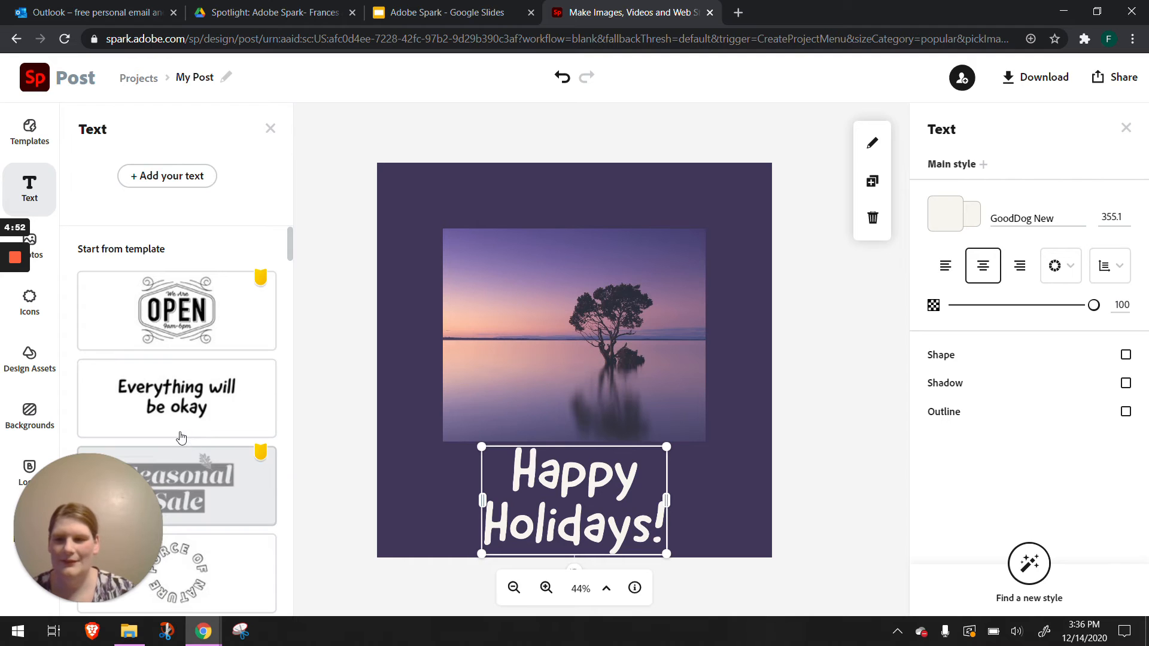
{"action": "mouse_move", "coordinate": [477, 446]}
{"action": "left_mouse_down"}
{"action": "mouse_move", "coordinate": [397, 403]}
{"action": "mouse_move", "coordinate": [505, 440]}
{"action": "mouse_move", "coordinate": [494, 453]}
{"action": "left_mouse_up"}
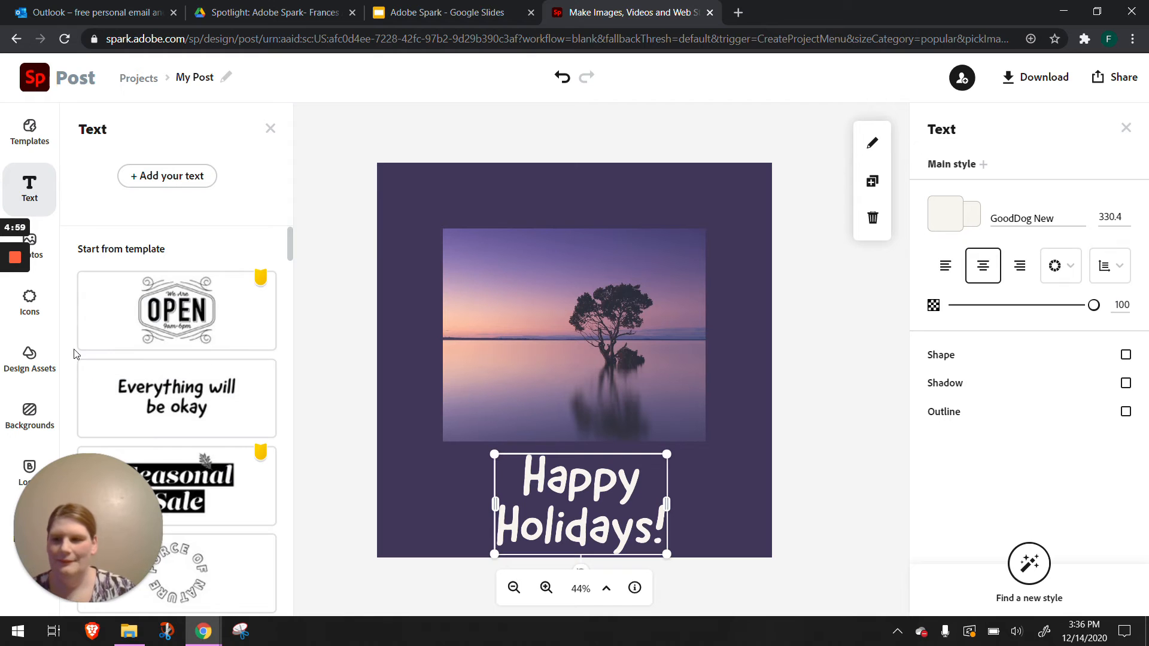
Step: Search the free photos for "holday", try the Christmas piano photo over the tree picture, and delete it again
{"action": "left_click", "coordinate": [43, 261]}
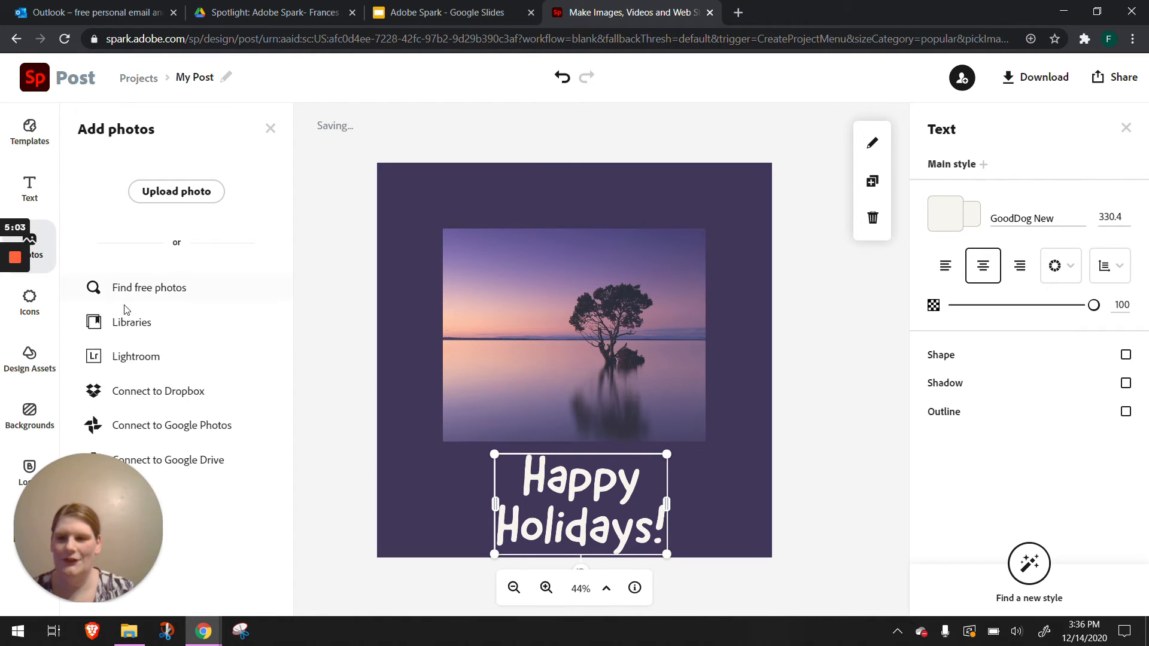
{"action": "left_click", "coordinate": [156, 286]}
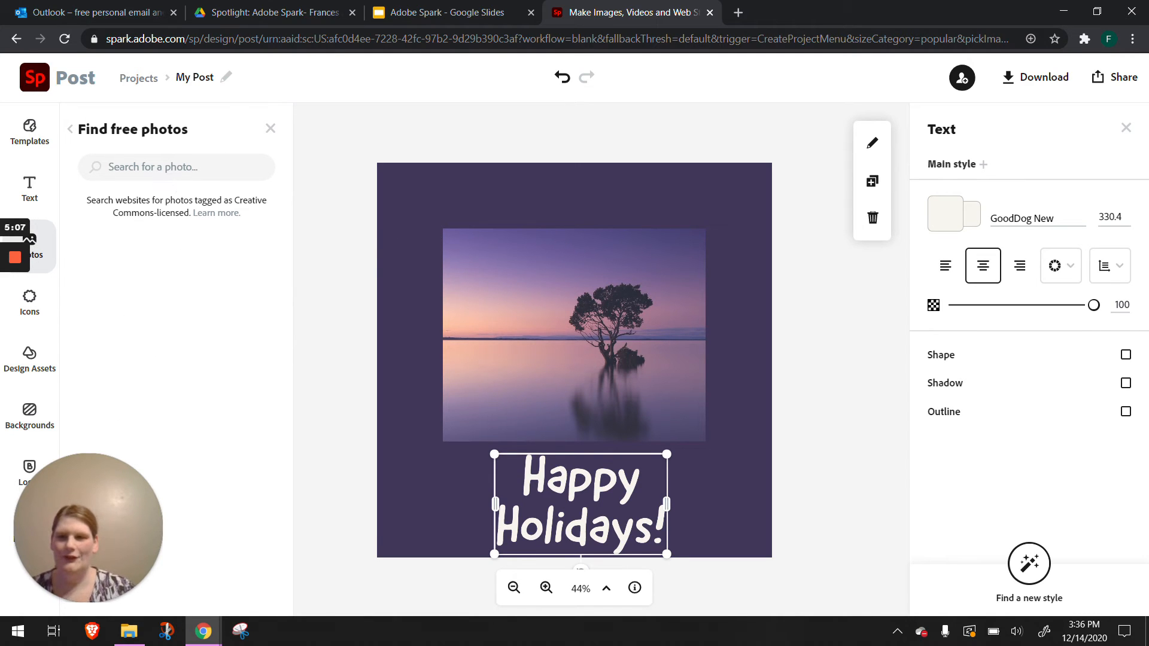
{"action": "type", "text": "holday"}
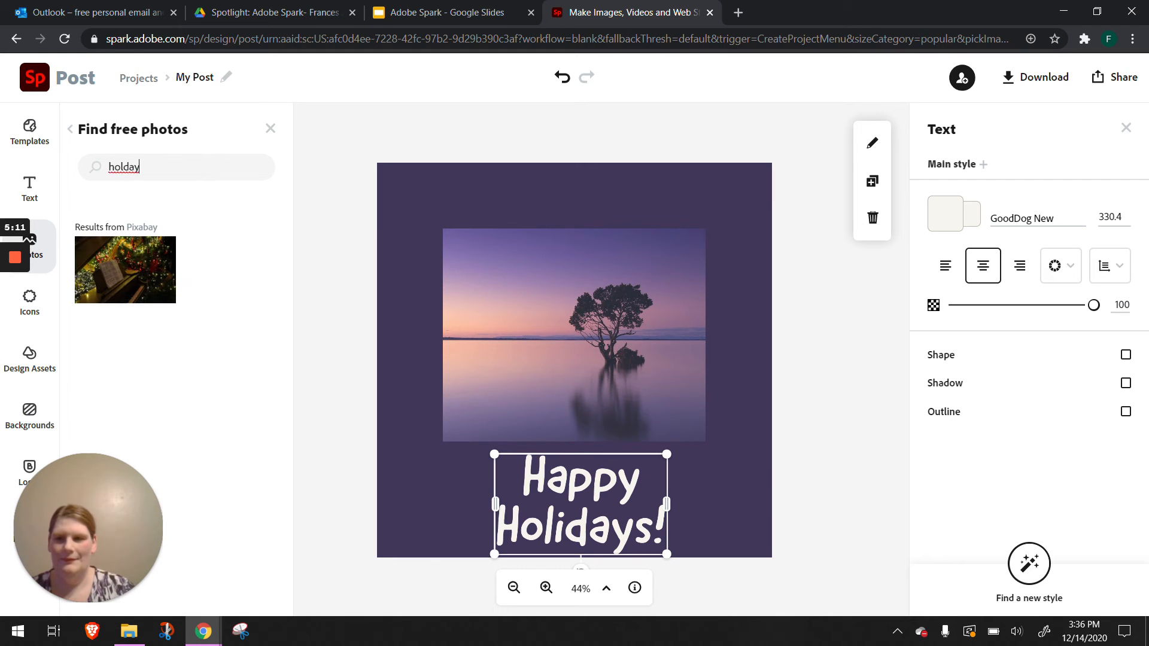
{"action": "left_click", "coordinate": [120, 259]}
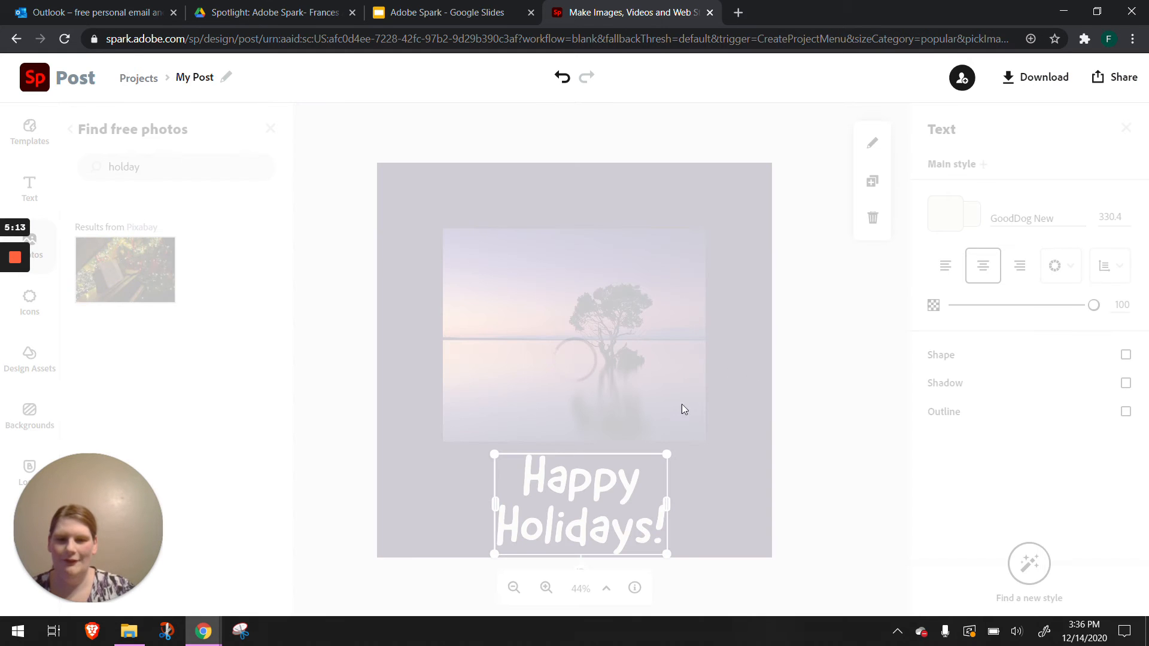
{"action": "left_click_drag", "start_coordinate": [560, 263], "coordinate": [546, 330]}
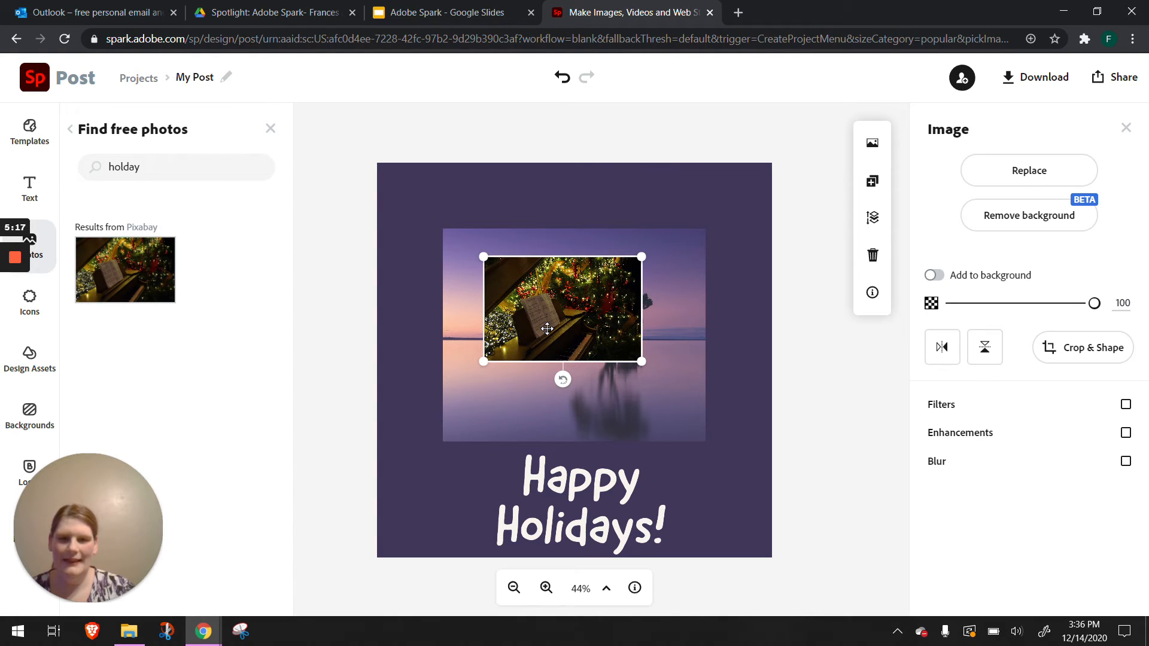
{"action": "key", "text": "Delete"}
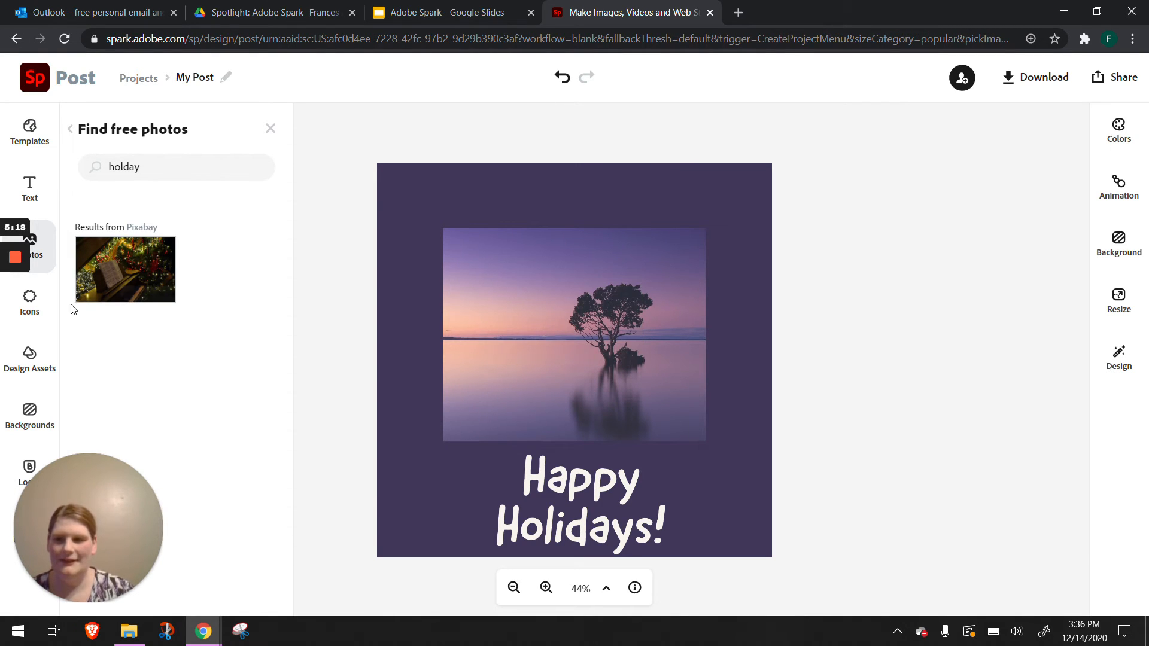
Step: Upload the portrait photo of the woman in a jacket from the quick-access folder bearing the owner's first name
{"action": "left_click_drag", "start_coordinate": [62, 497], "coordinate": [109, 503]}
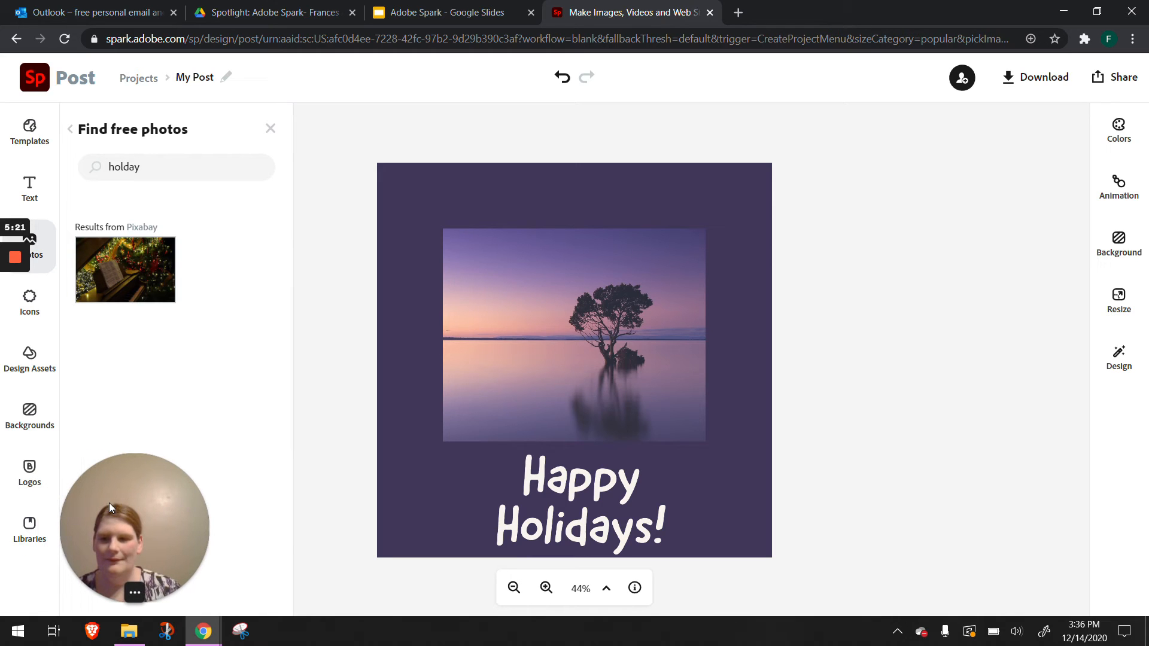
{"action": "left_click", "coordinate": [45, 263]}
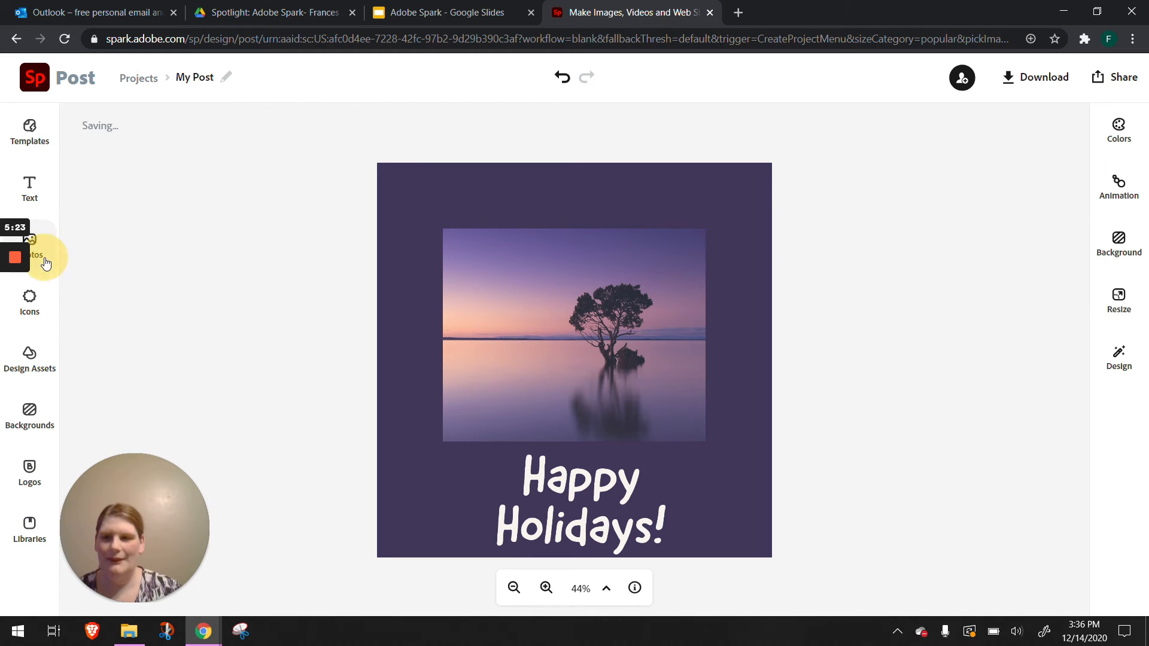
{"action": "left_click", "coordinate": [43, 244]}
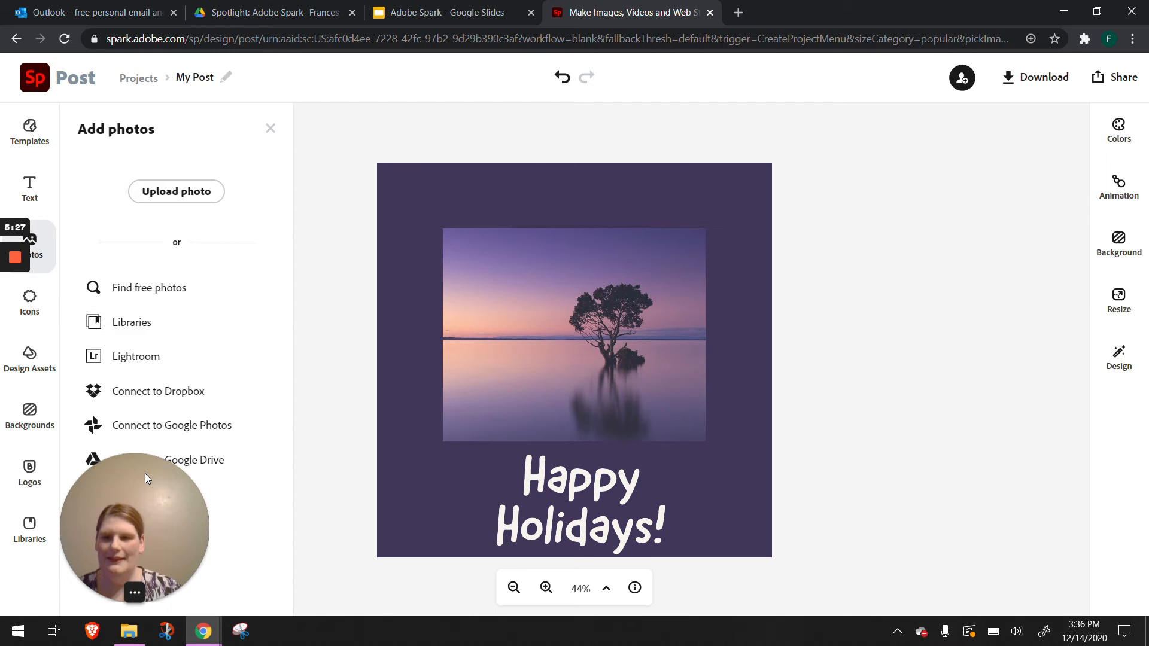
{"action": "left_click_drag", "start_coordinate": [145, 473], "coordinate": [289, 479]}
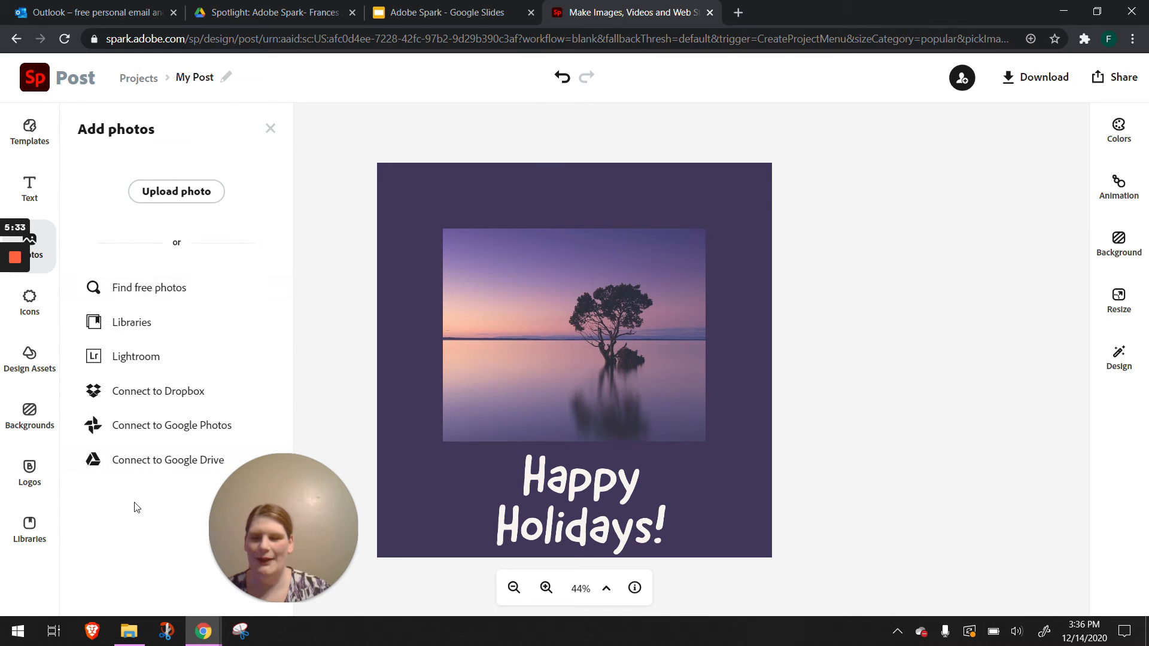
{"action": "left_click", "coordinate": [181, 194]}
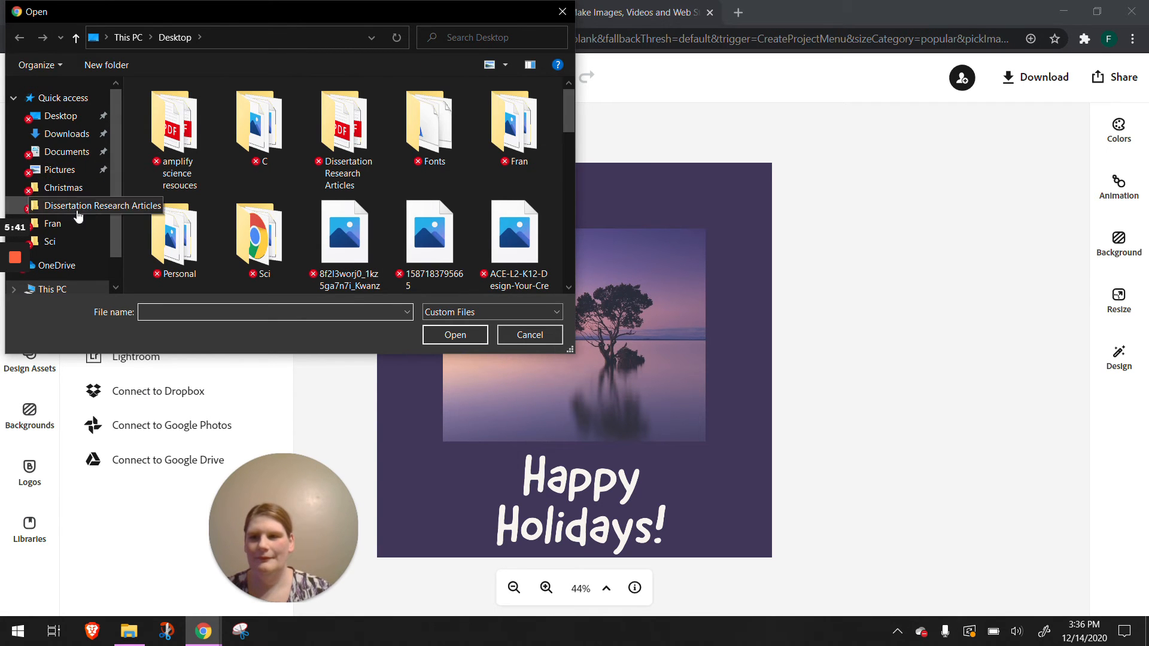
{"action": "left_click", "coordinate": [60, 223]}
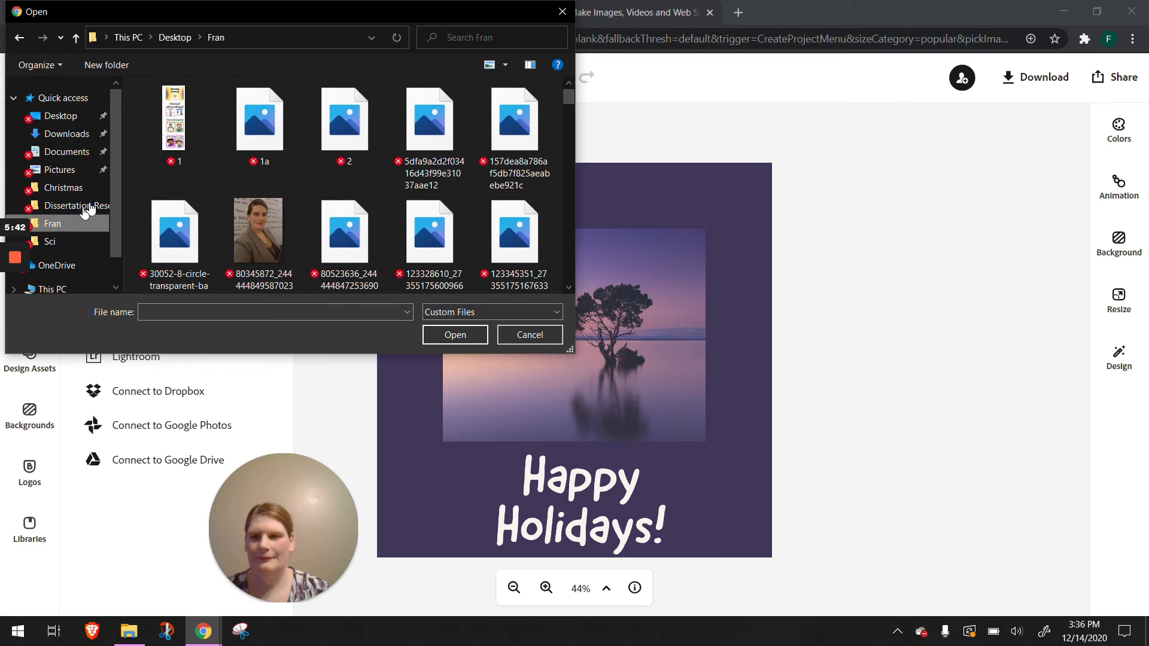
{"action": "double_click", "coordinate": [264, 228]}
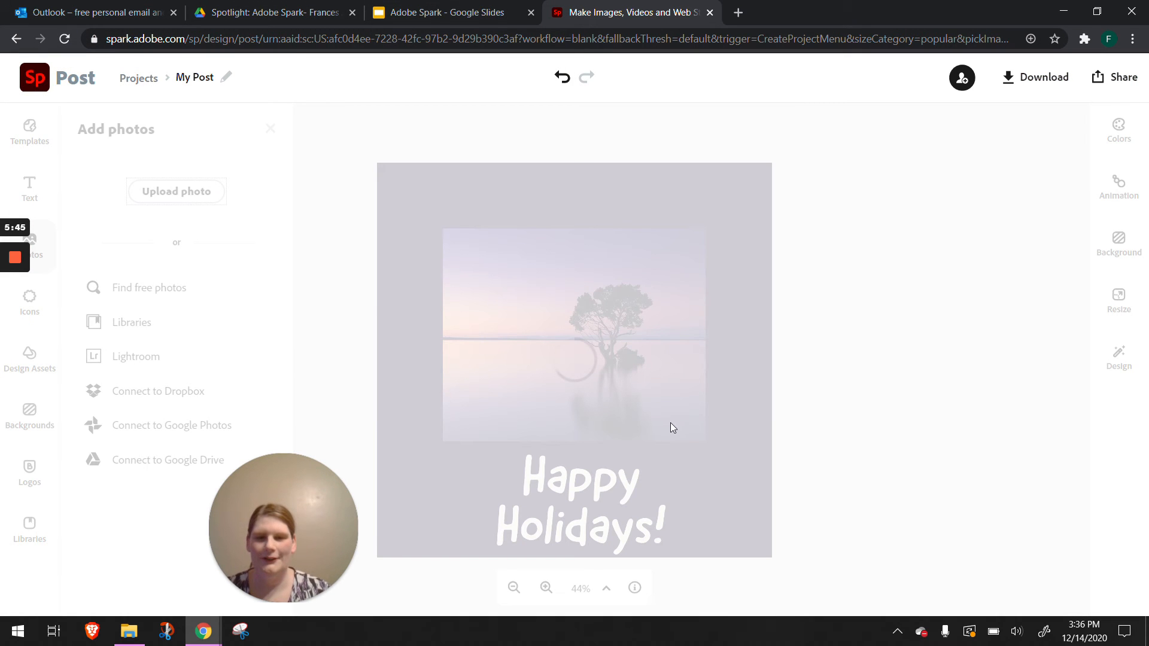
Step: Enlarge the uploaded portrait to the height of the tree photo and place it over that photo's middle
{"action": "left_click_drag", "start_coordinate": [588, 274], "coordinate": [596, 366]}
{"action": "left_click_drag", "start_coordinate": [648, 413], "coordinate": [682, 433]}
{"action": "left_click_drag", "start_coordinate": [625, 377], "coordinate": [608, 362]}
{"action": "left_click_drag", "start_coordinate": [645, 420], "coordinate": [662, 440]}
Step: Widen the "Happy Holidays!" caption to fit on a single line and centre it above the photos
{"action": "left_click", "coordinate": [592, 534]}
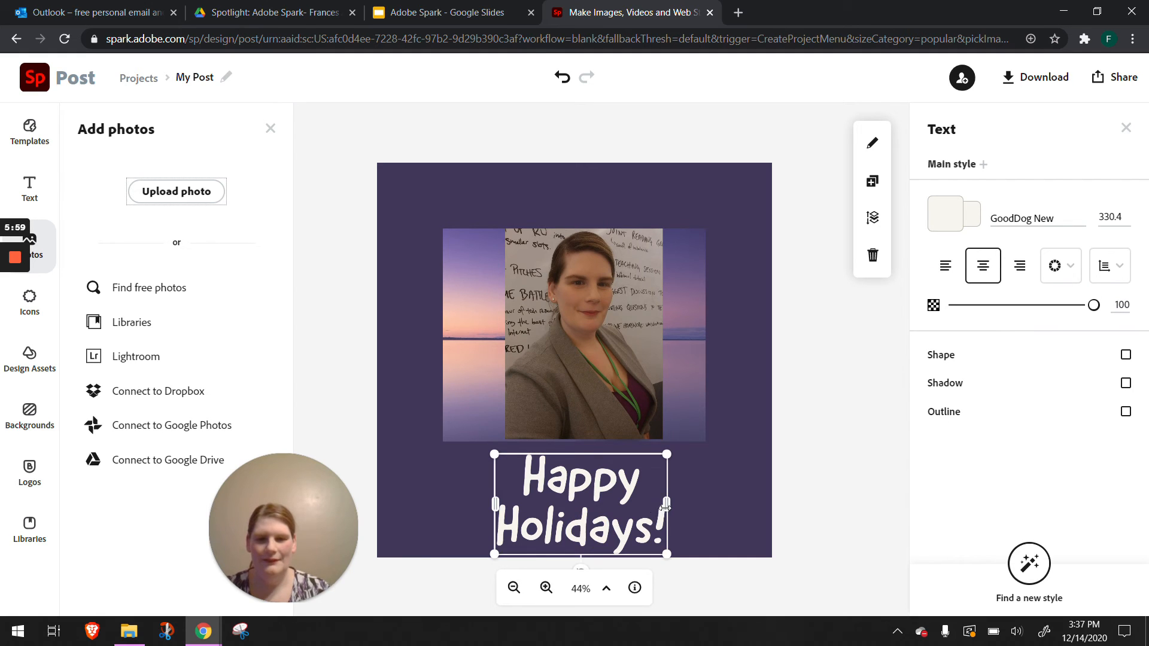
{"action": "left_click_drag", "start_coordinate": [727, 508], "coordinate": [876, 514]}
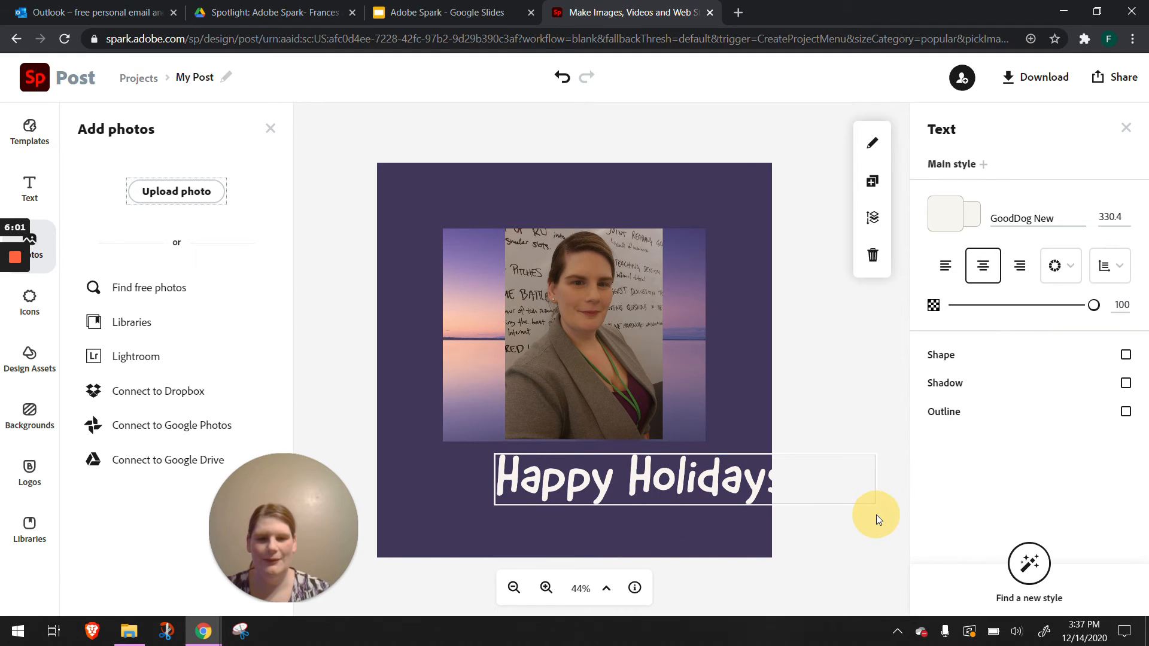
{"action": "left_click_drag", "start_coordinate": [714, 471], "coordinate": [641, 189]}
{"action": "left_click", "coordinate": [566, 506]}
{"action": "left_click", "coordinate": [475, 190]}
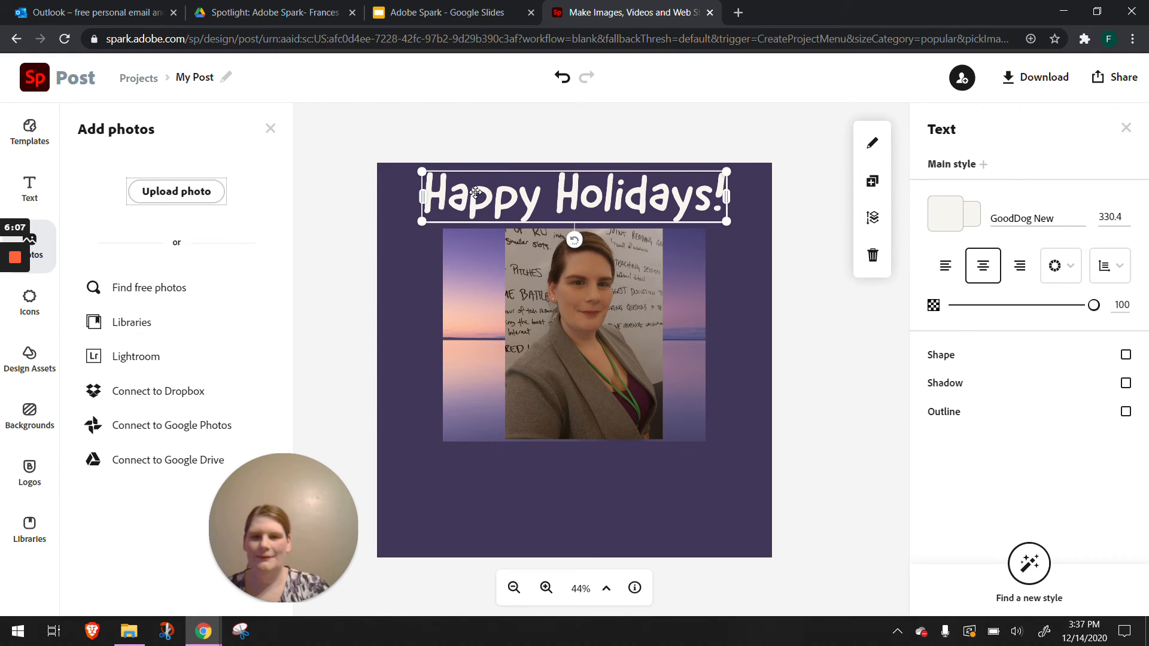